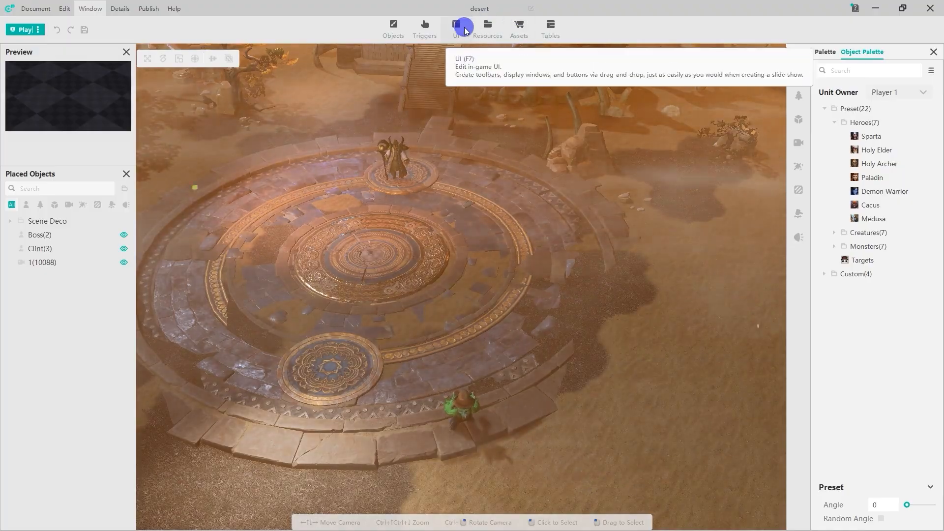
# Step: Open the UI editor, create a new custom panel and rename it Dialog
pyautogui.click(459, 26)
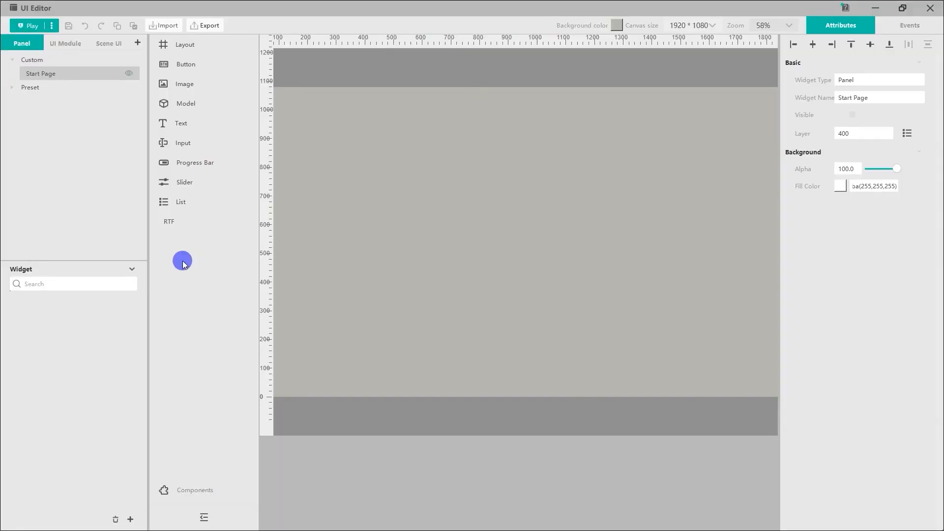
pyautogui.rightClick(93, 75)
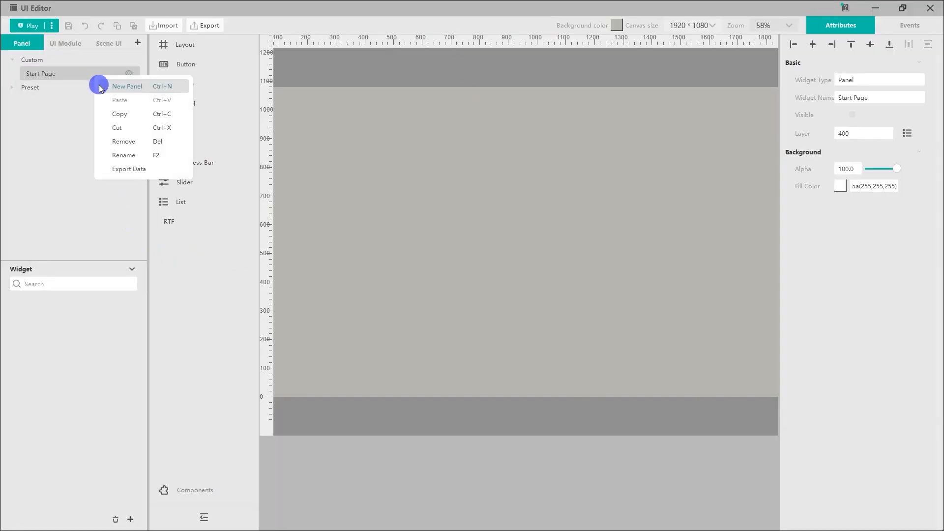
pyautogui.click(100, 86)
pyautogui.rightClick(91, 87)
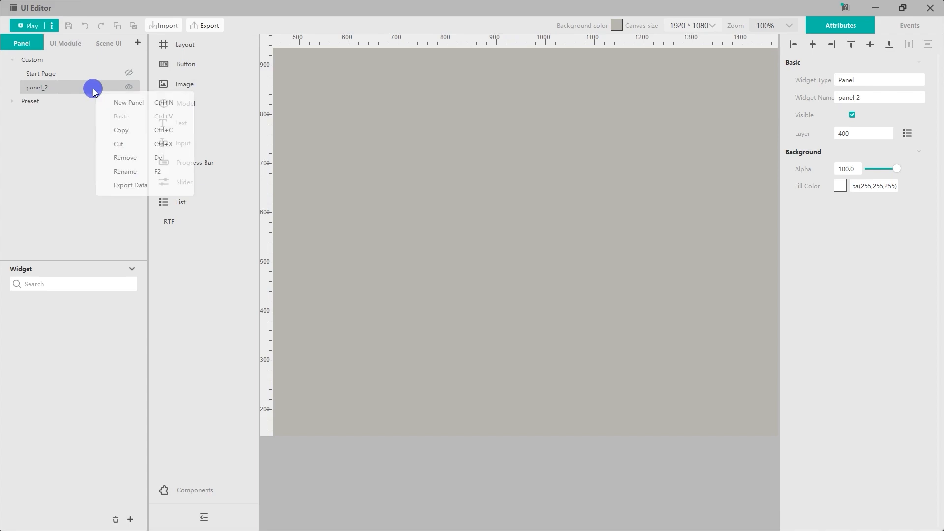
pyautogui.click(108, 170)
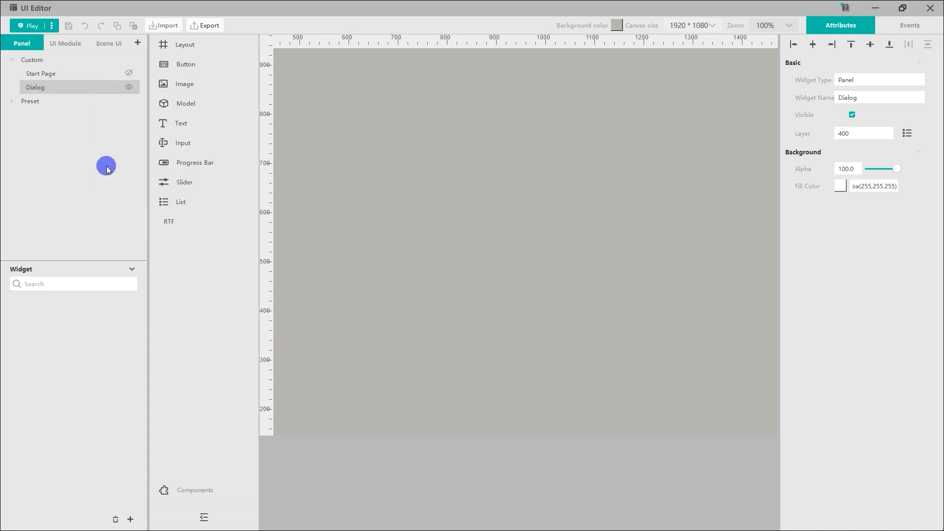
# Step: Add an image widget to the Dialog panel near its lower centre, at about X 960, Y 186
pyautogui.click(789, 26)
pyautogui.click(780, 70)
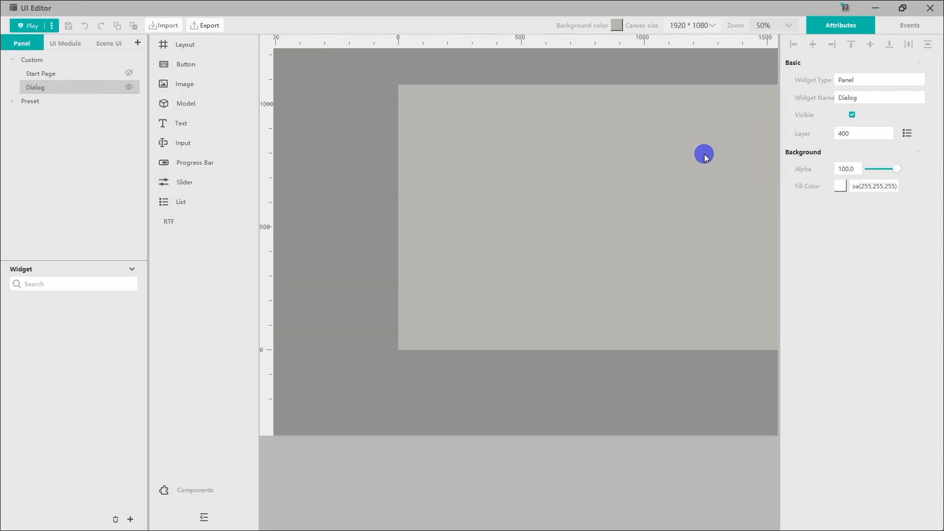
pyautogui.moveTo(185, 84); pyautogui.dragTo(513, 331)
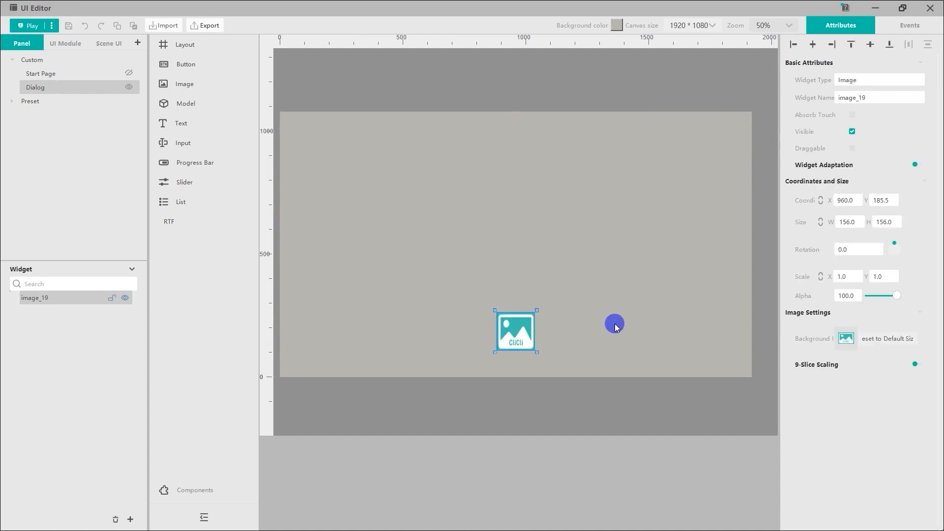
# Step: Set the image widget's background to the "dialog box" picture from the Frames presets
pyautogui.click(841, 337)
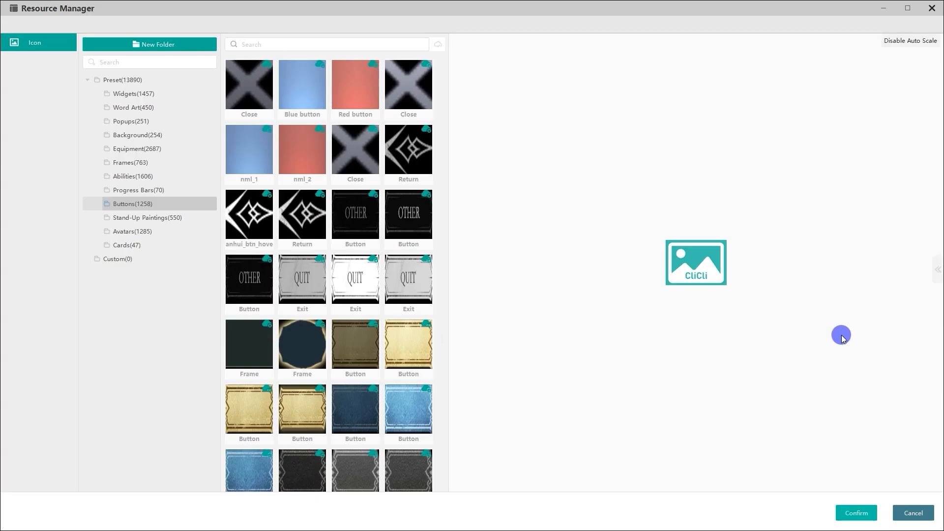
pyautogui.click(192, 163)
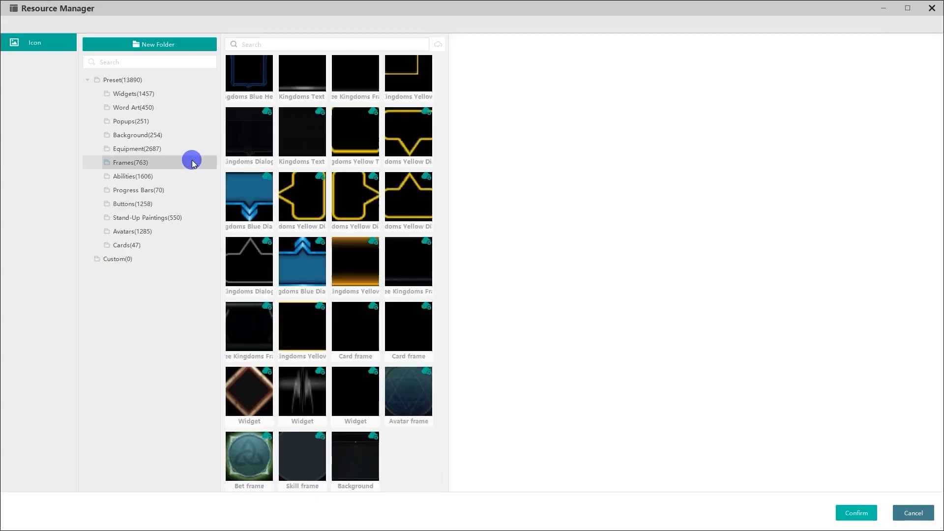
pyautogui.click(438, 45)
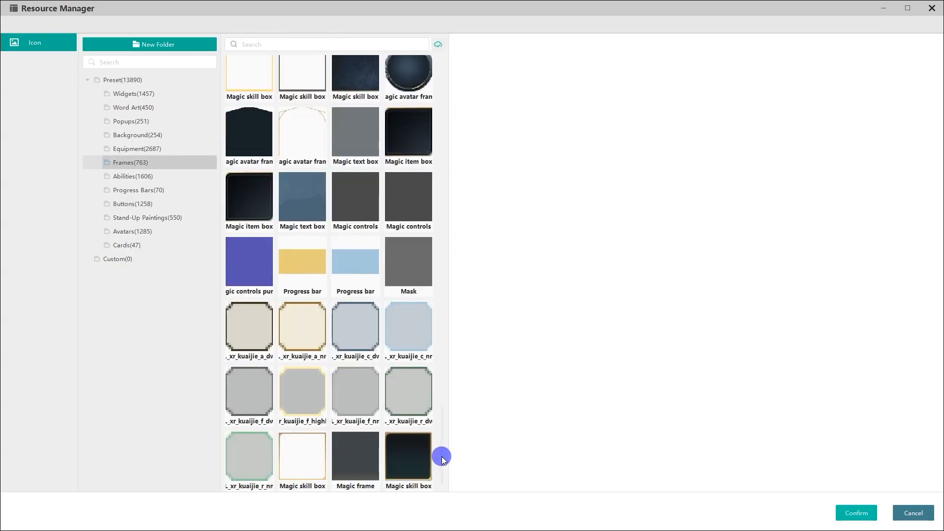
pyautogui.moveTo(442, 459); pyautogui.dragTo(417, 110)
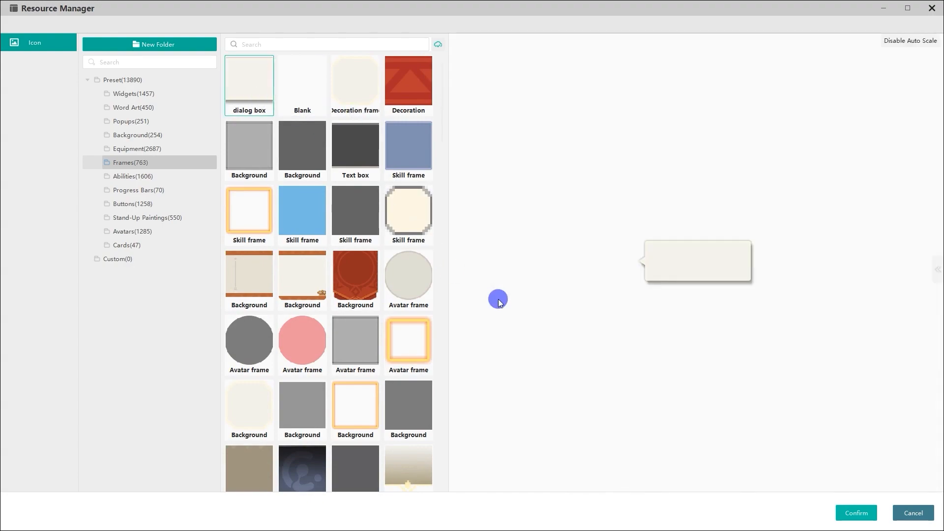
pyautogui.click(853, 513)
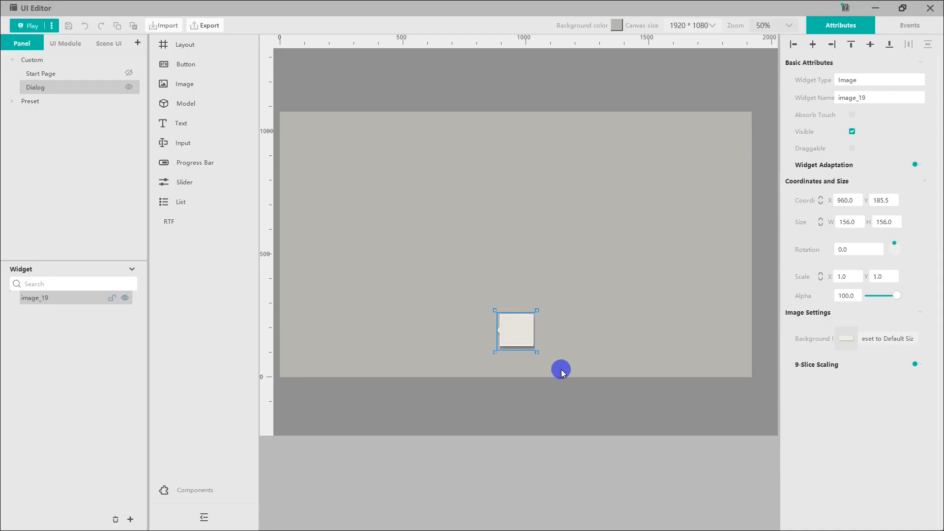
# Step: Stretch the dialog box image to about 658 × 192 and rename the widget Box
pyautogui.moveTo(535, 353); pyautogui.dragTo(657, 363)
pyautogui.rightClick(92, 295)
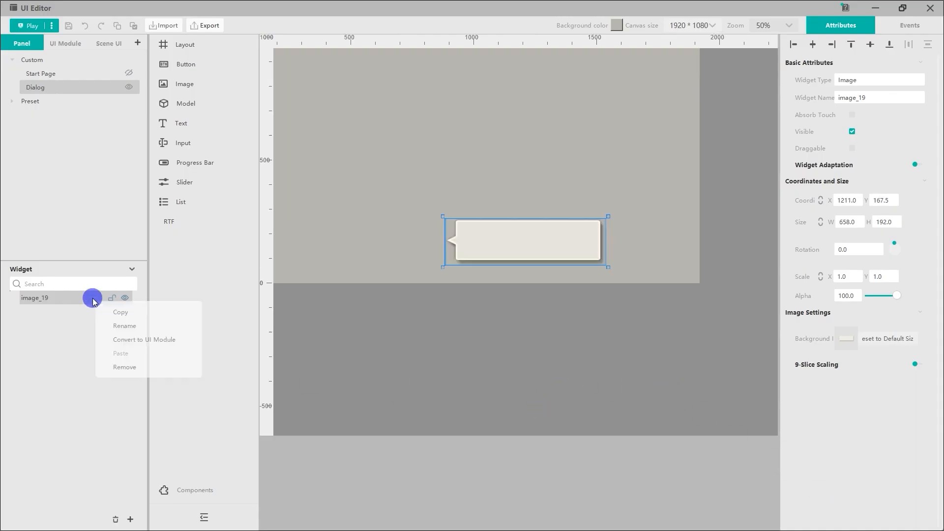
pyautogui.click(108, 323)
pyautogui.write('Box')
pyautogui.press('Return')
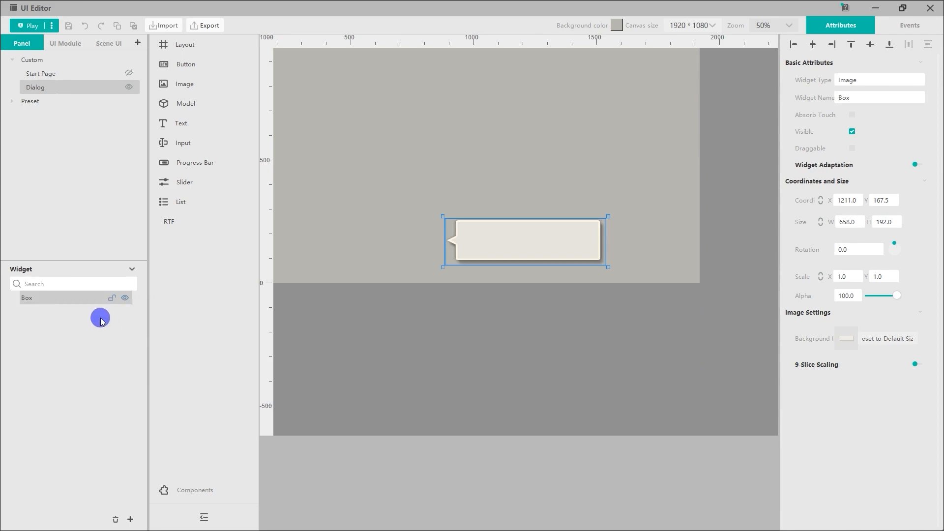
# Step: Add a second image widget at the Box's upper-left corner and give it the "signpost arrow" picture from the Widgets presets
pyautogui.click(386, 242)
pyautogui.moveTo(184, 84); pyautogui.dragTo(438, 311)
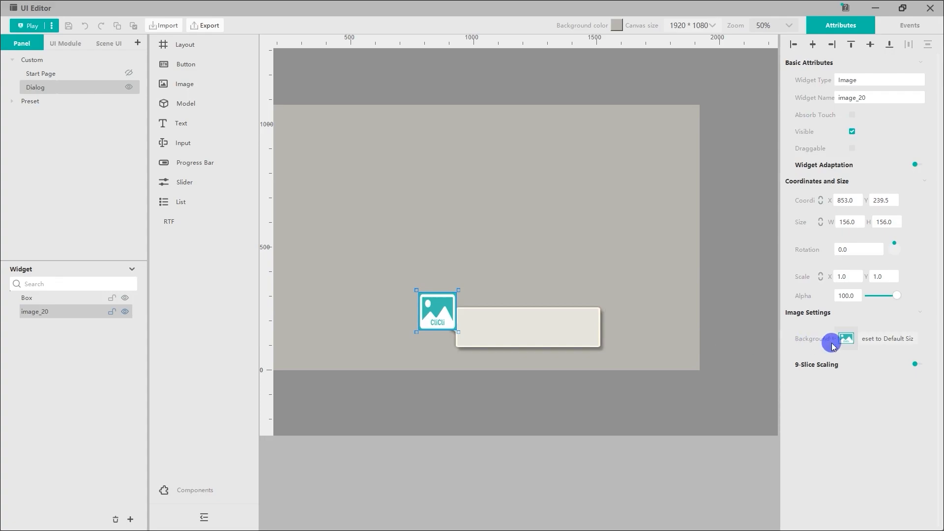
pyautogui.click(840, 344)
pyautogui.click(182, 94)
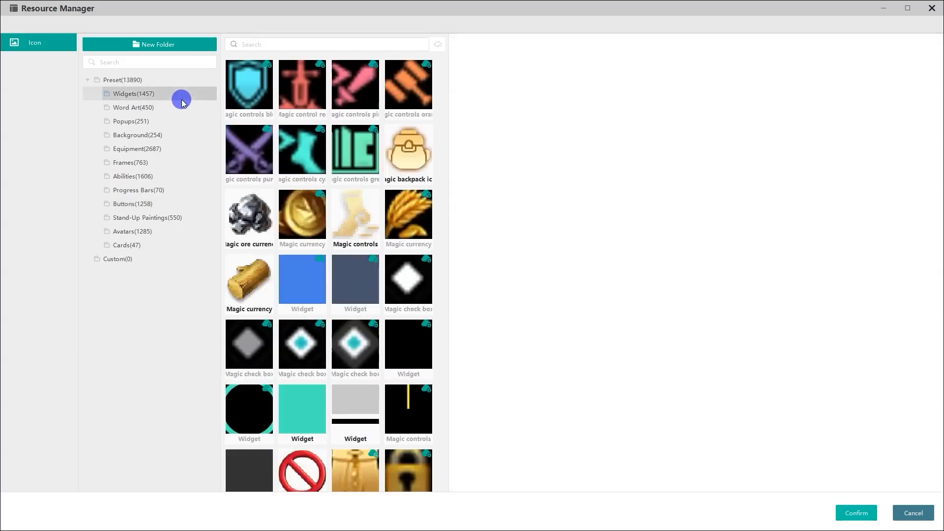
pyautogui.click(438, 45)
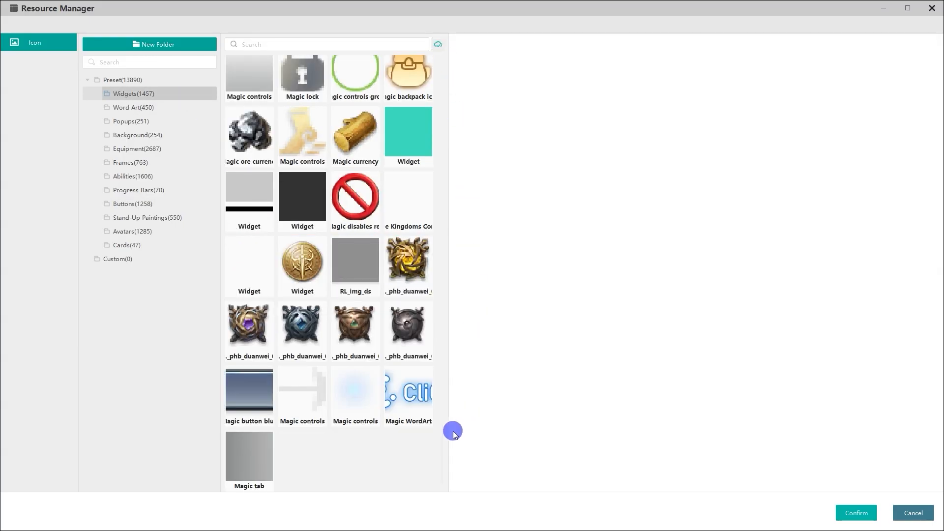
pyautogui.moveTo(442, 439); pyautogui.dragTo(451, 66)
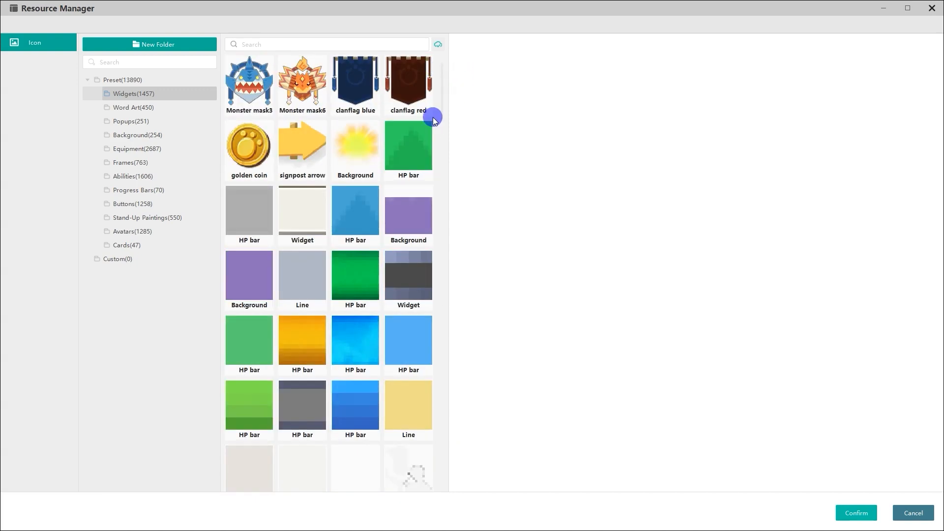
pyautogui.click(304, 135)
pyautogui.click(855, 513)
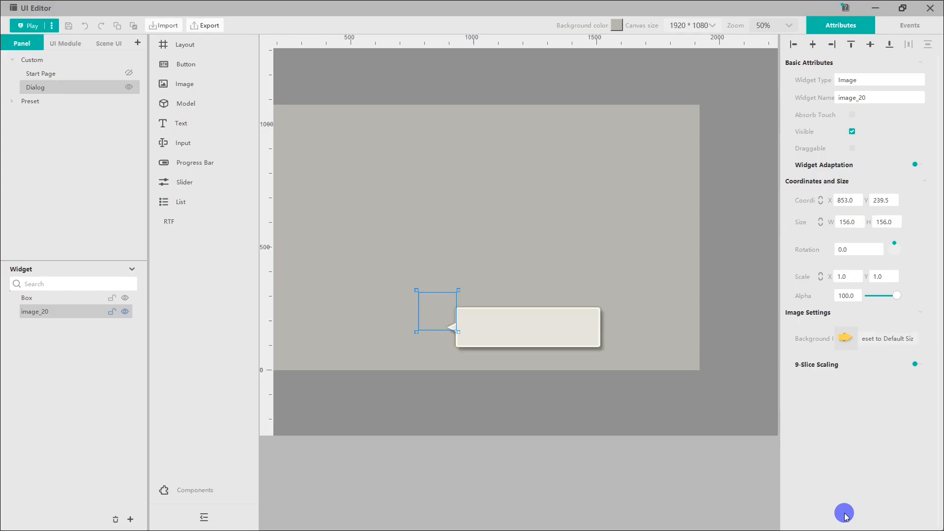
# Step: Resize the arrow image to about 242 × 156 over the Box's left end and rename it Title bg
pyautogui.moveTo(458, 334); pyautogui.dragTo(437, 323)
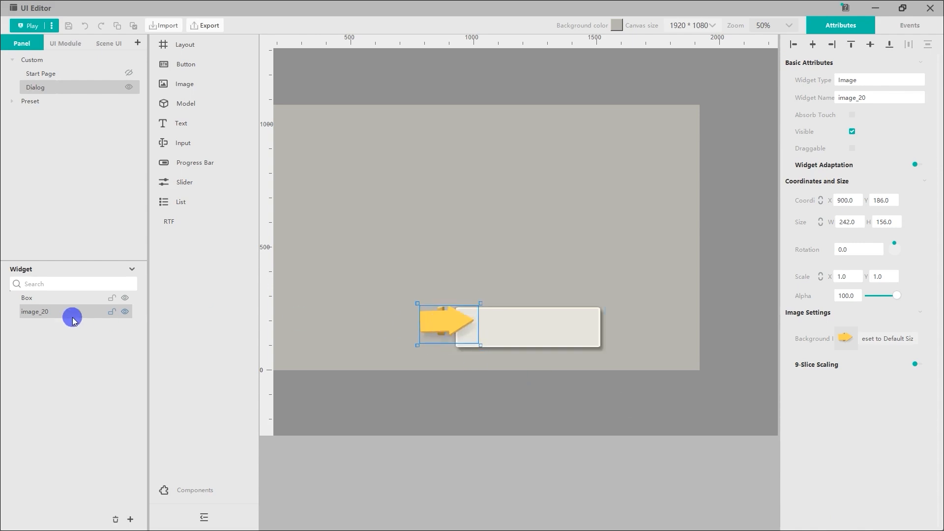
pyautogui.rightClick(72, 316)
pyautogui.click(80, 339)
pyautogui.write('Title bg')
pyautogui.press('Return')
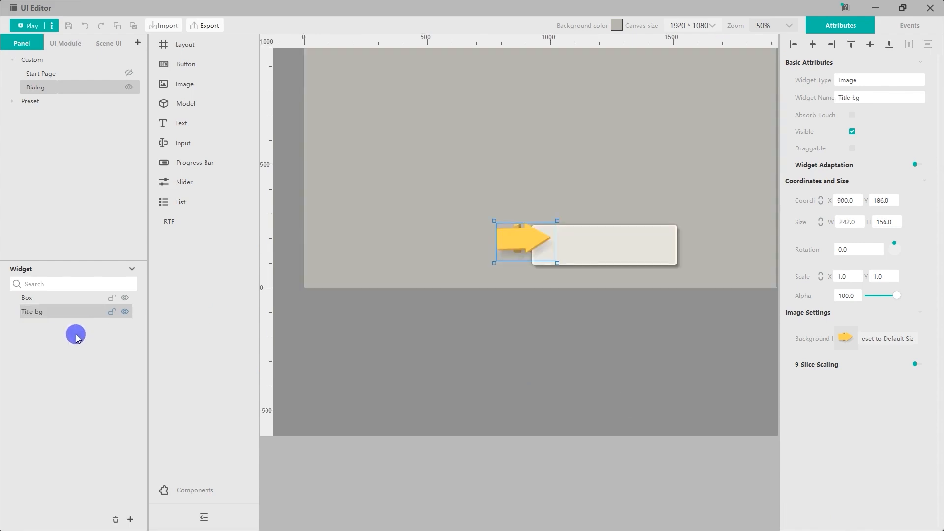
# Step: Add one text label over the Box and another near the arrow, stretching the Box label to about 596 × 106
pyautogui.click(299, 287)
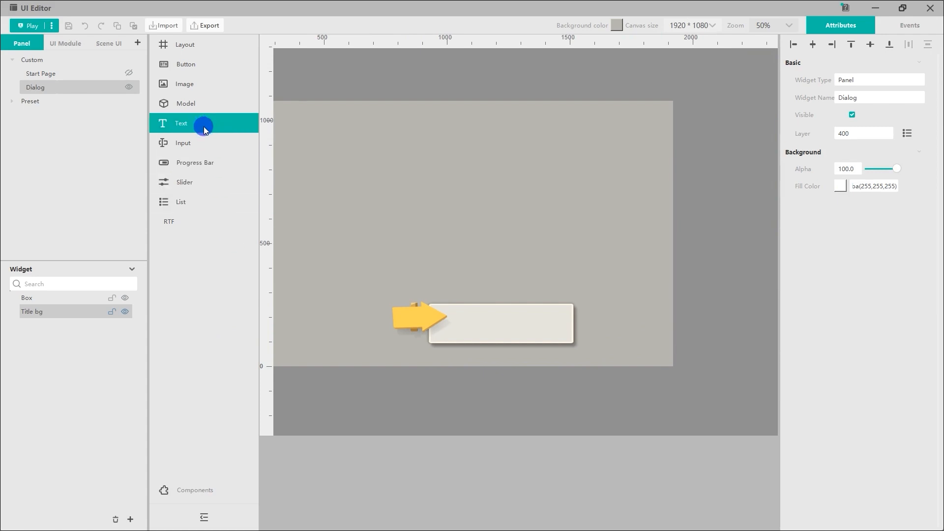
pyautogui.moveTo(199, 127); pyautogui.dragTo(462, 325)
pyautogui.moveTo(248, 129); pyautogui.dragTo(427, 311)
pyautogui.click(463, 330)
pyautogui.moveTo(478, 340); pyautogui.dragTo(572, 340)
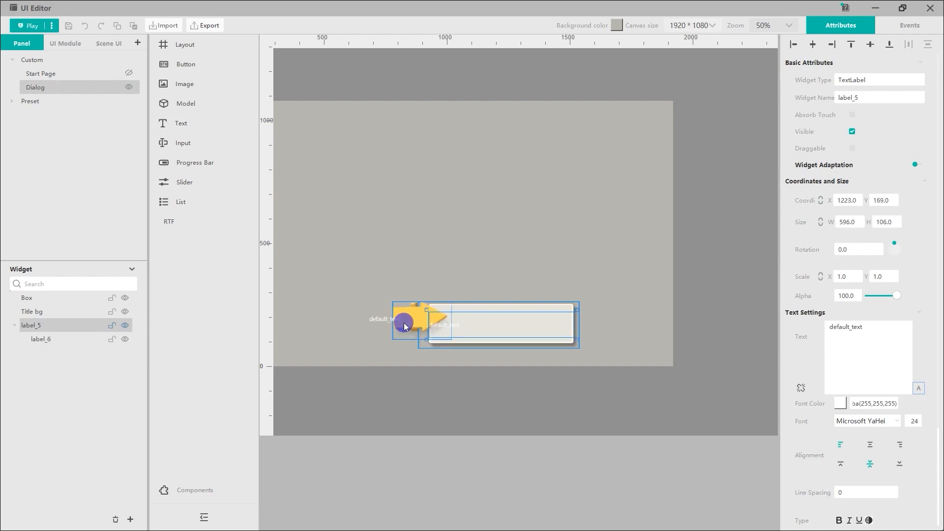
# Step: Move the title label onto the arrow and reposition the body label inside the Box
pyautogui.click(402, 323)
pyautogui.moveTo(381, 320); pyautogui.dragTo(404, 318)
pyautogui.click(449, 325)
pyautogui.moveTo(447, 330); pyautogui.dragTo(486, 328, button='middle')
# Step: Widen the Box image to the right and enlarge the Title bg arrow to about 282 × 170
pyautogui.click(590, 328)
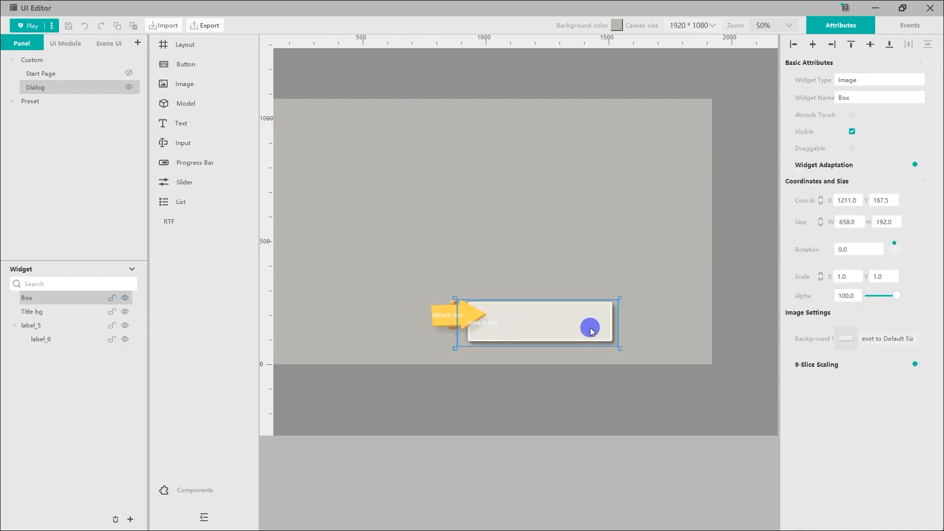
pyautogui.moveTo(619, 327); pyautogui.dragTo(642, 327)
pyautogui.click(468, 305)
pyautogui.moveTo(494, 308)
pyautogui.mouseDown()
pyautogui.moveTo(501, 308)
pyautogui.moveTo(490, 297)
pyautogui.mouseUp()
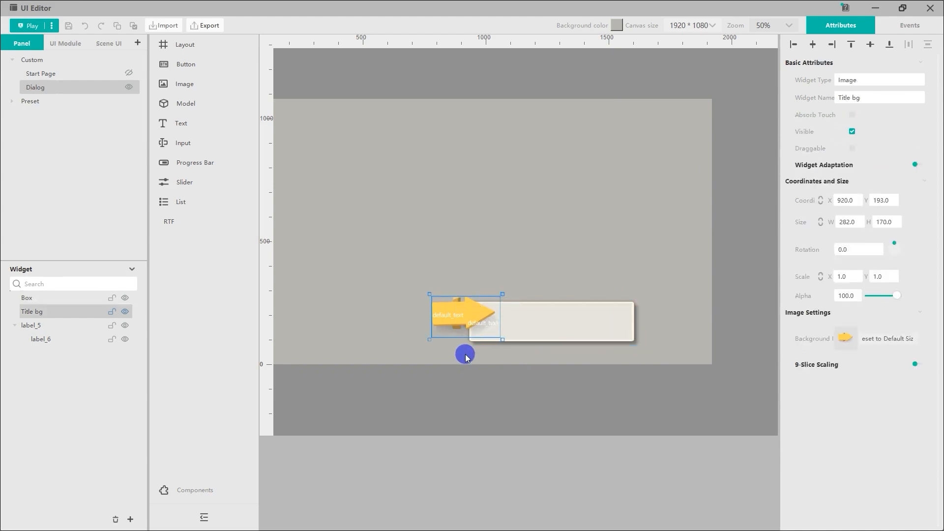
# Step: Nudge the title label slightly to the right within the enlarged arrow
pyautogui.click(449, 313)
pyautogui.click(497, 348)
pyautogui.click(491, 326)
pyautogui.click(497, 325)
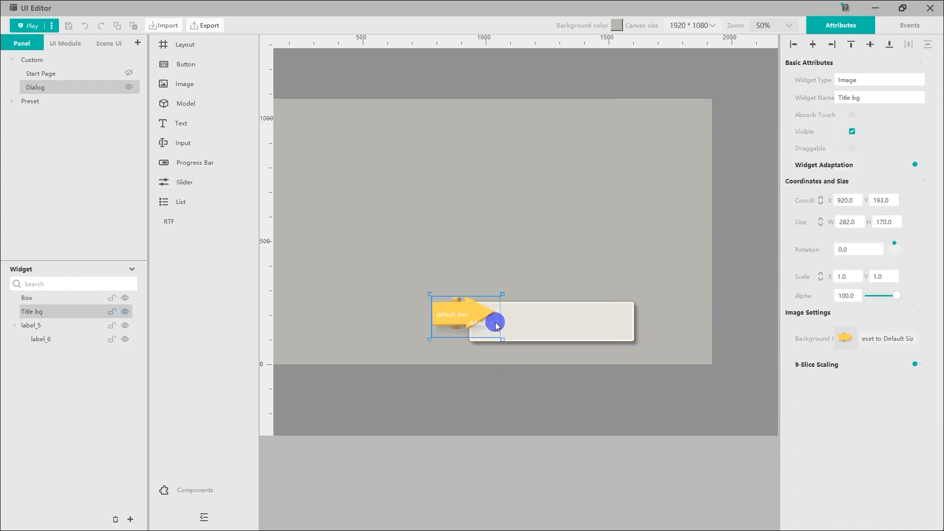
# Step: Format the title label in DF Hei-W9 at size 40 with horizontally centred text
pyautogui.click(461, 317)
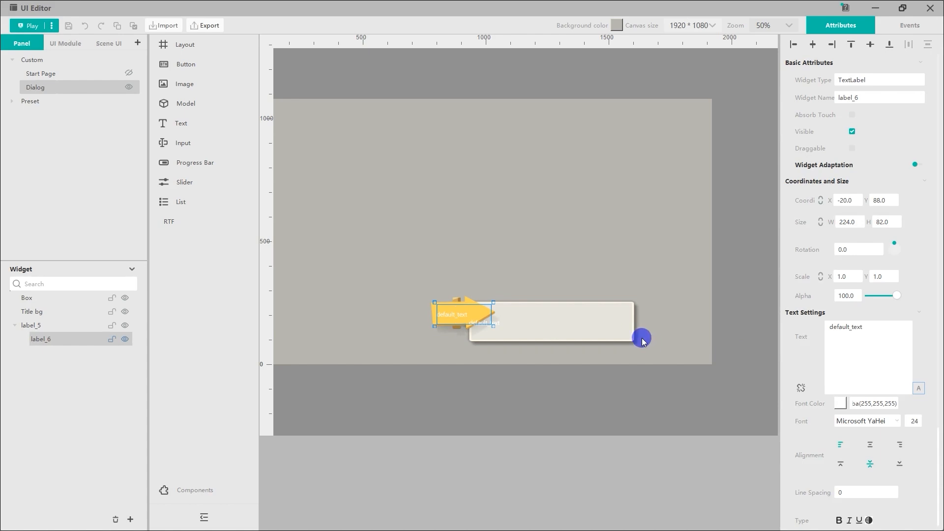
pyautogui.click(894, 421)
pyautogui.click(851, 432)
pyautogui.click(910, 422)
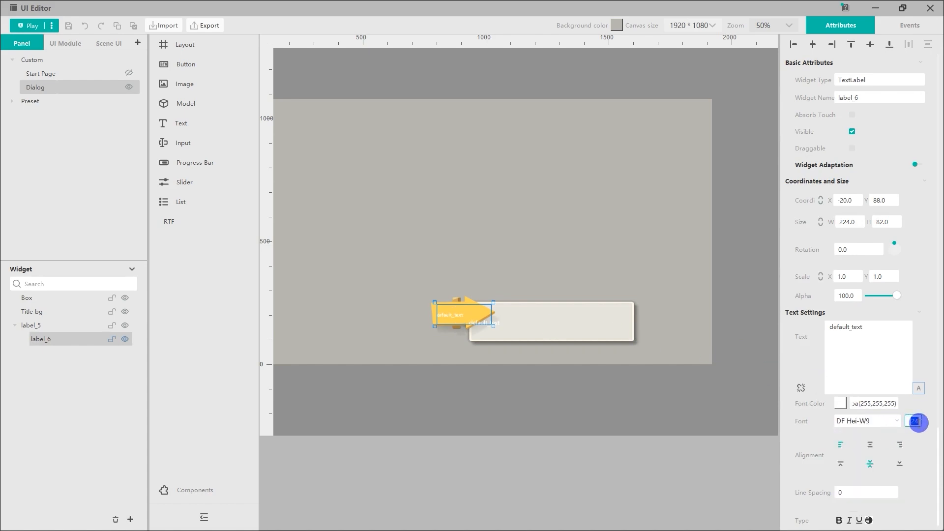
pyautogui.click(870, 444)
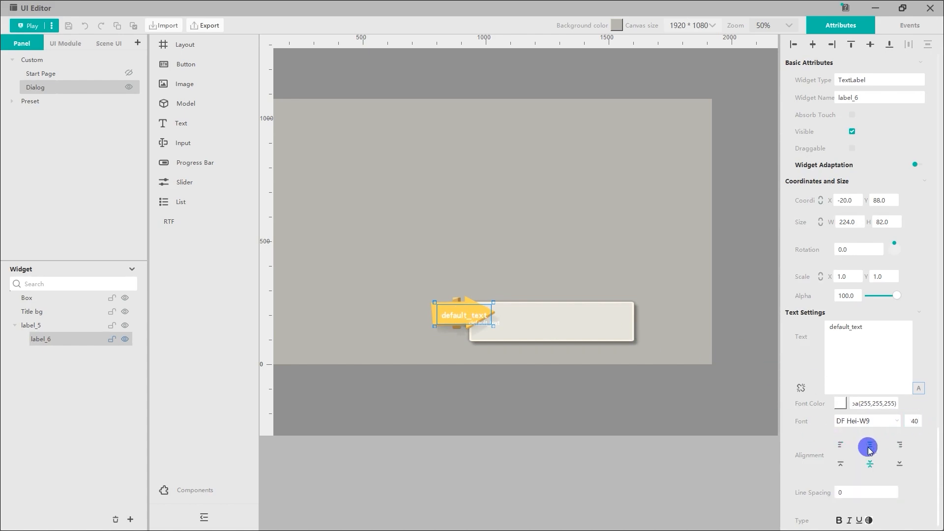
# Step: Set the font color of the body label in the Box to black
pyautogui.click(512, 347)
pyautogui.click(496, 324)
pyautogui.click(496, 324)
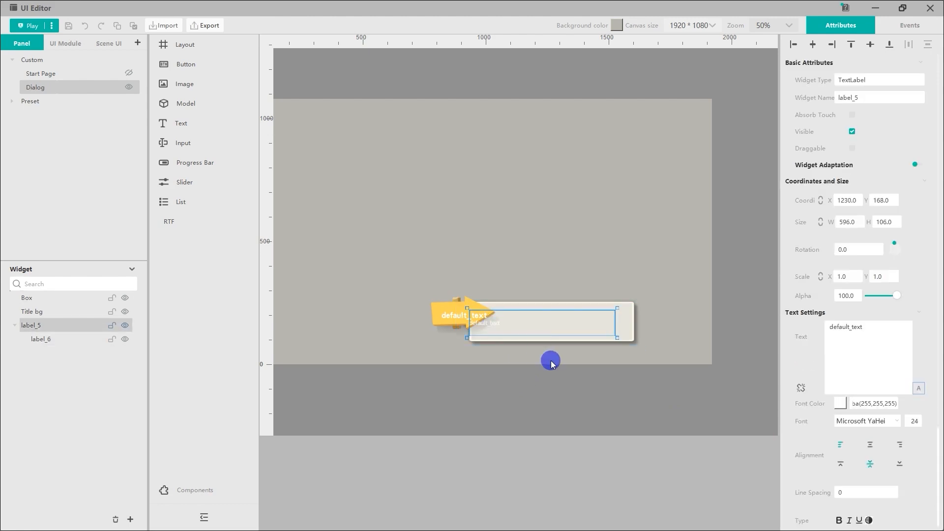
pyautogui.click(841, 403)
pyautogui.click(419, 267)
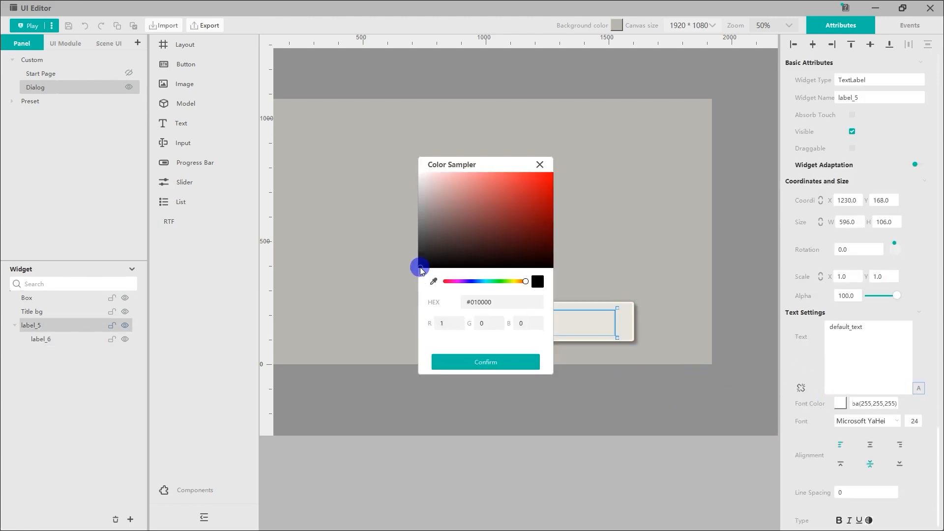
pyautogui.click(467, 366)
# Step: Format the body label in DF Hei-W9 at size 42 with horizontally centred text
pyautogui.click(895, 421)
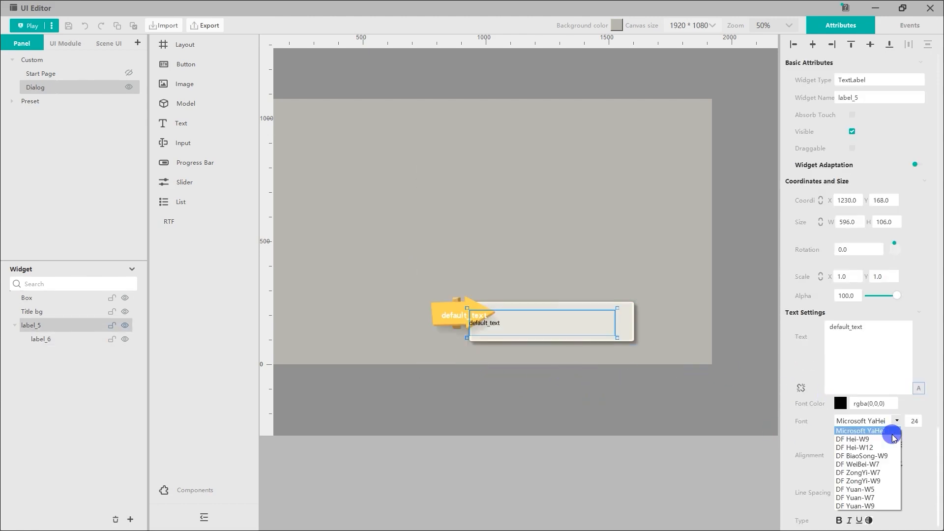
pyautogui.click(855, 453)
pyautogui.click(910, 421)
pyautogui.click(870, 444)
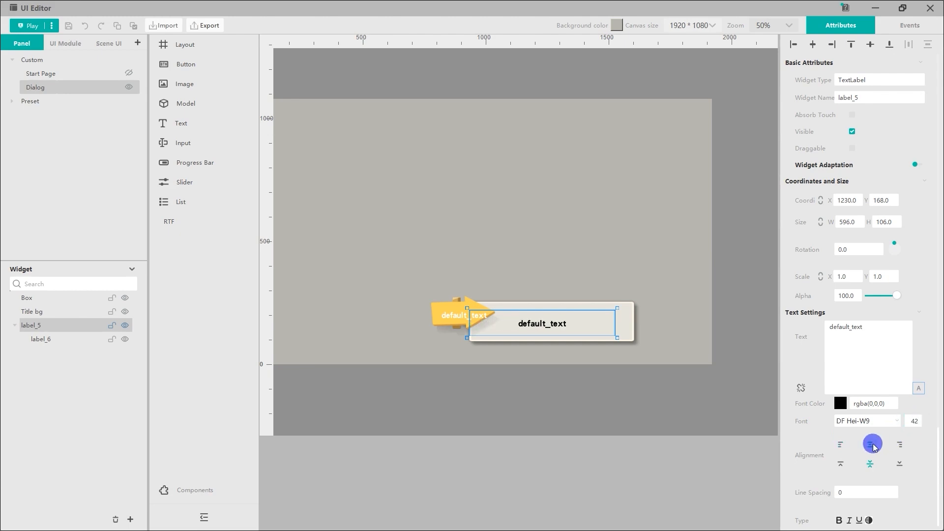
# Step: Rename the body text label label_5 as Content
pyautogui.click(635, 411)
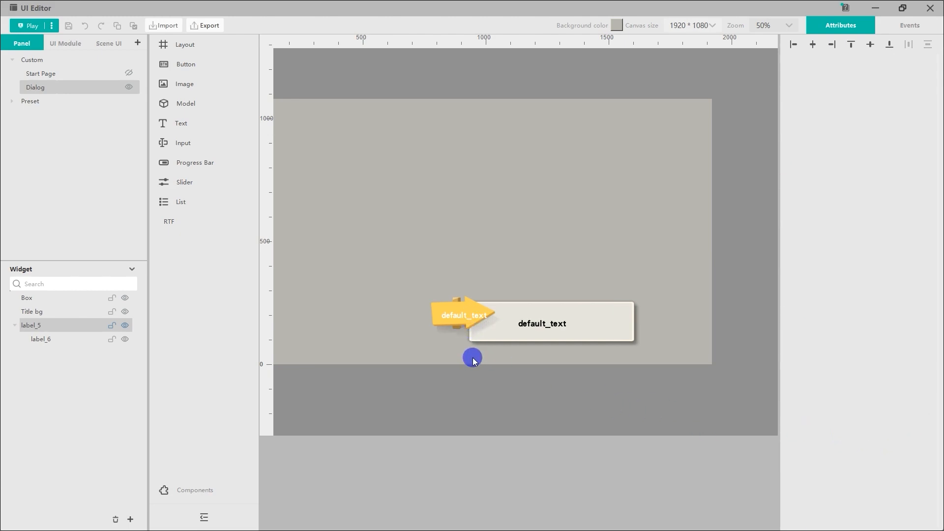
pyautogui.moveTo(472, 358); pyautogui.dragTo(467, 370)
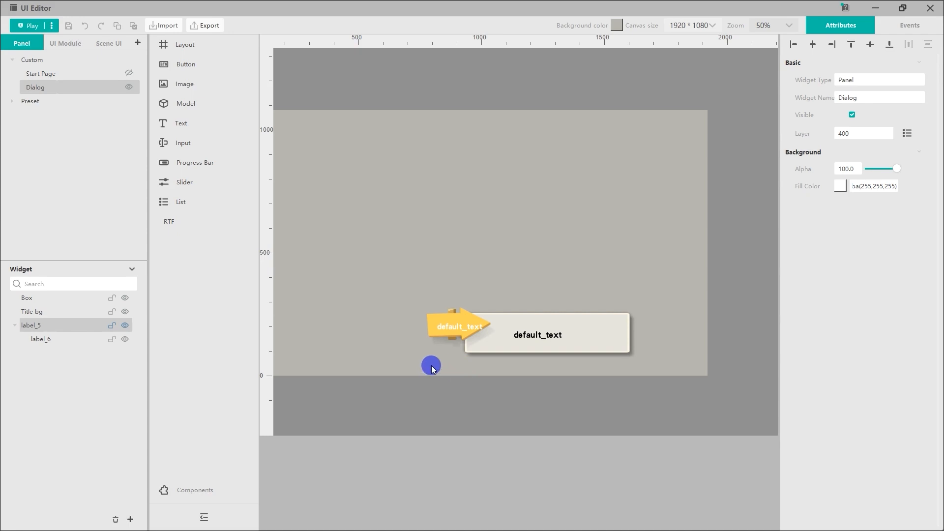
pyautogui.rightClick(66, 327)
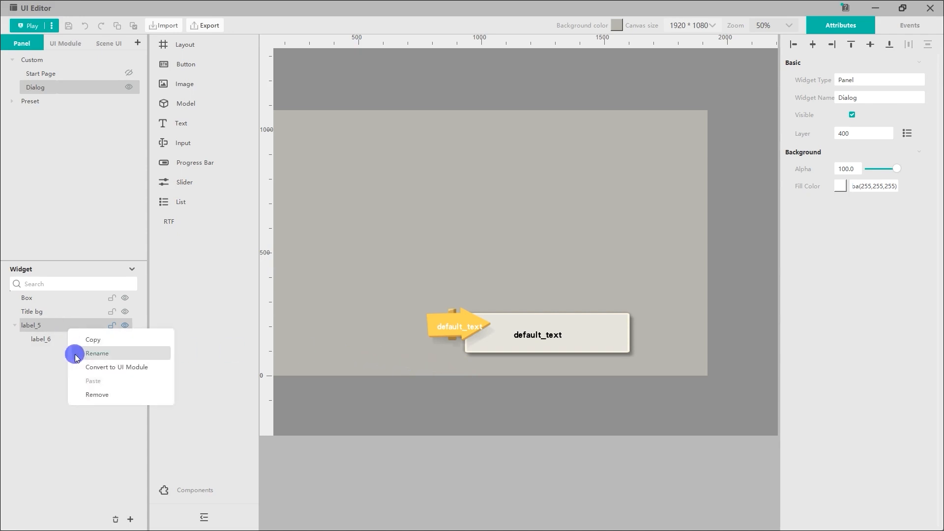
pyautogui.click(51, 326)
pyautogui.rightClick(53, 328)
pyautogui.click(64, 354)
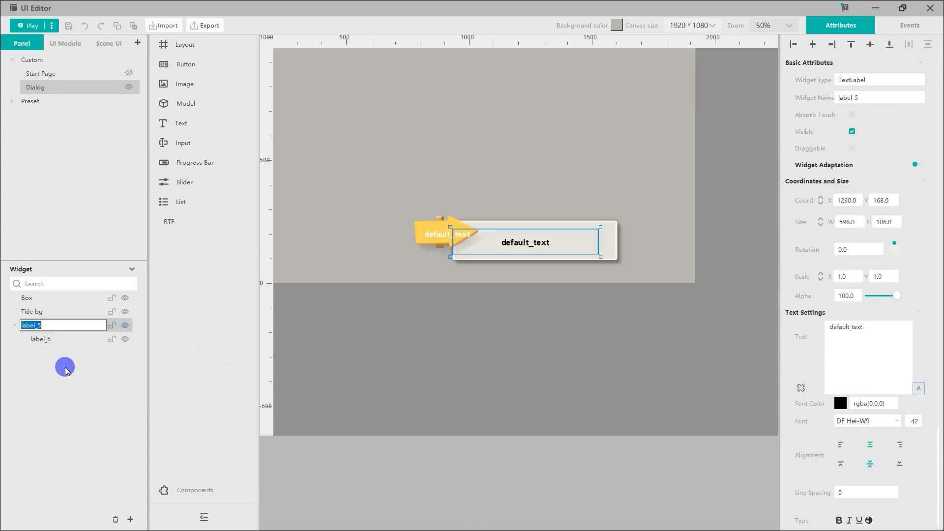
pyautogui.write('Content')
pyautogui.press('Return')
# Step: Rename the title text label label_6 as Role name
pyautogui.rightClick(66, 339)
pyautogui.click(78, 364)
pyautogui.write('R')
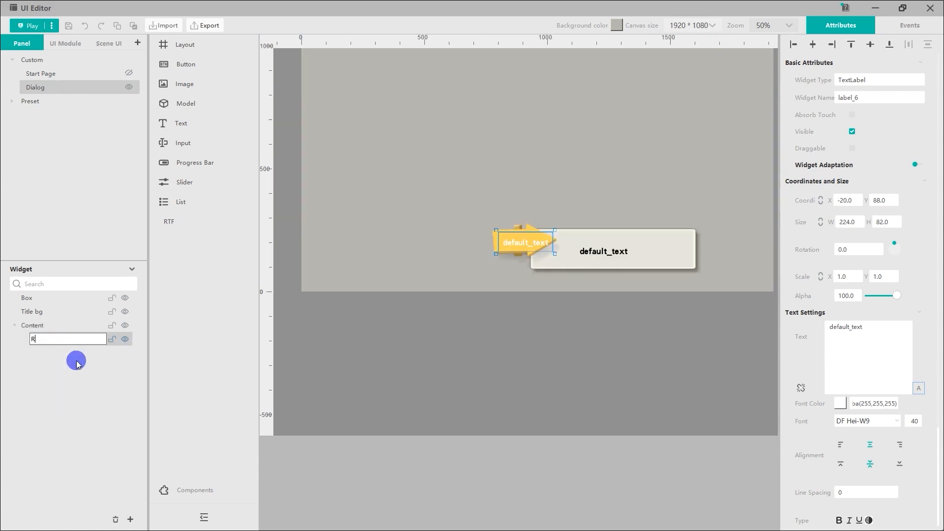
pyautogui.write('ole name')
pyautogui.press('Return')
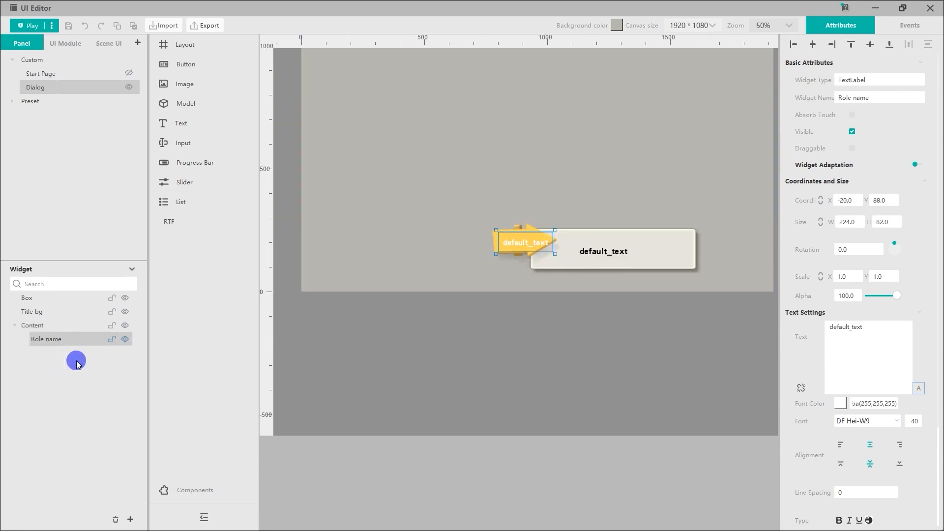
# Step: Nest the Title bg, Content and Role name widgets directly under Box in the widget hierarchy
pyautogui.click(48, 315)
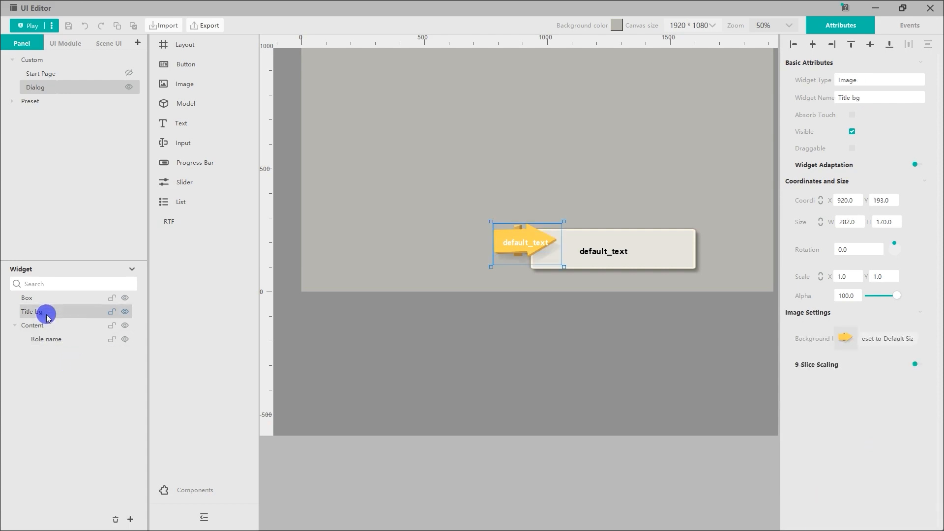
pyautogui.moveTo(41, 314)
pyautogui.mouseDown()
pyautogui.moveTo(46, 300)
pyautogui.moveTo(31, 300)
pyautogui.mouseUp()
pyautogui.click(35, 313)
pyautogui.click(13, 298)
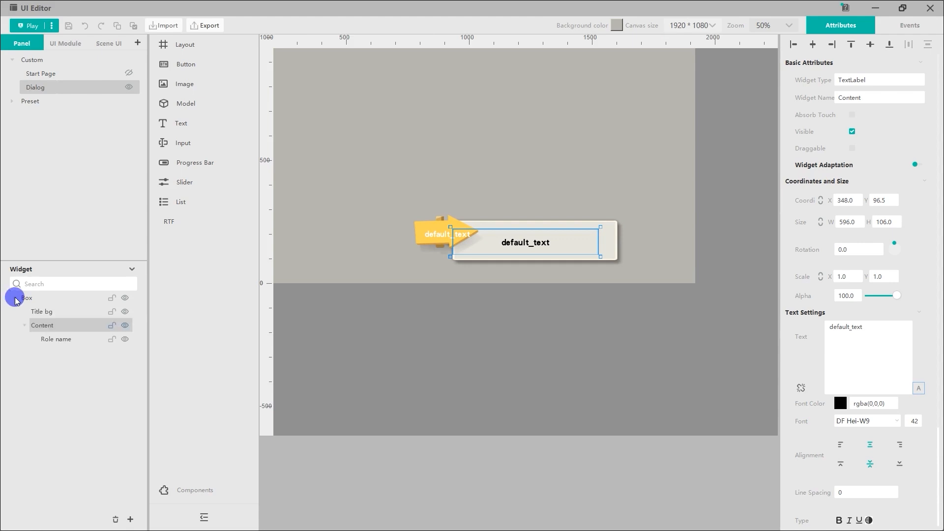
pyautogui.click(48, 340)
pyautogui.moveTo(48, 340); pyautogui.dragTo(50, 303)
pyautogui.click(55, 382)
# Step: Move the Role name label slightly left within the arrow, to about X 9, Y 140
pyautogui.moveTo(521, 249); pyautogui.dragTo(442, 348, button='middle')
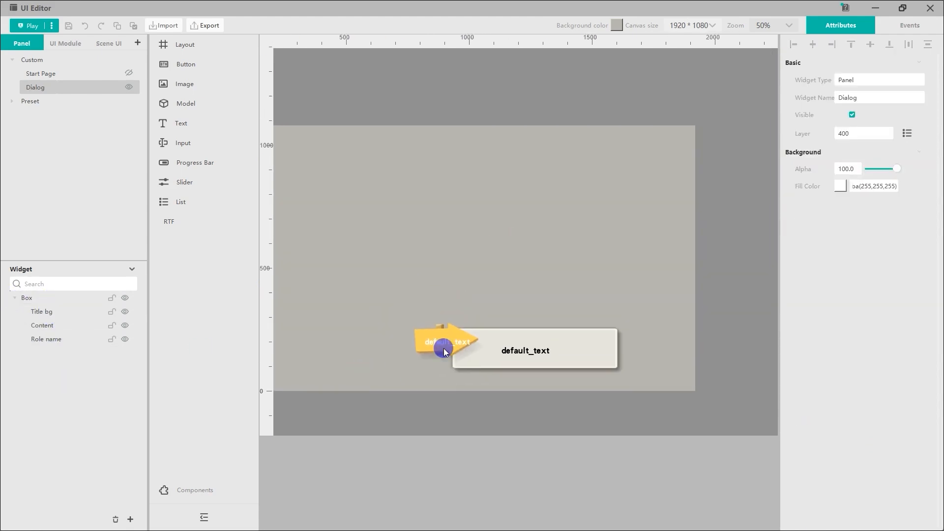
pyautogui.click(457, 340)
pyautogui.click(437, 343)
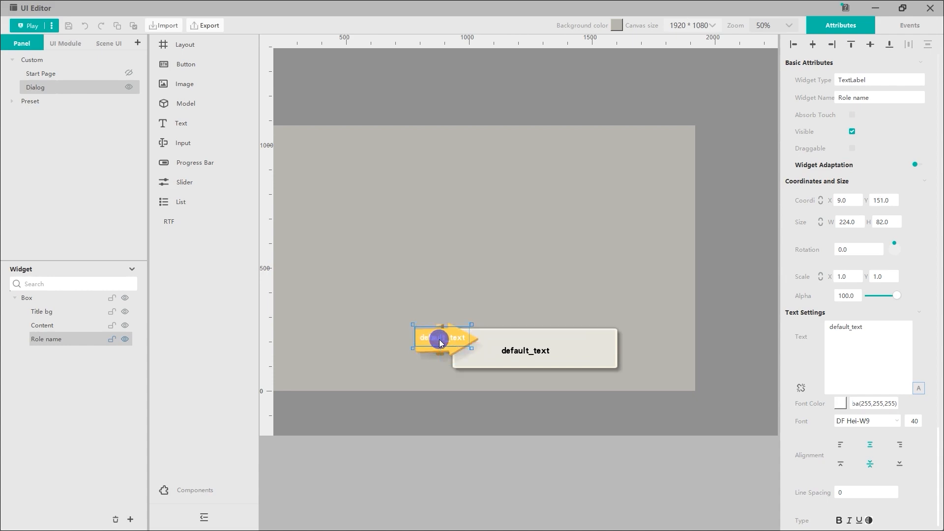
# Step: Widen the Content label to the right, up to the edge of the dialog box
pyautogui.click(522, 352)
pyautogui.moveTo(598, 350); pyautogui.dragTo(618, 350)
pyautogui.click(611, 398)
# Step: Centre the Box horizontally on the canvas and turn off the Dialog panel's Visible attribute
pyautogui.click(93, 299)
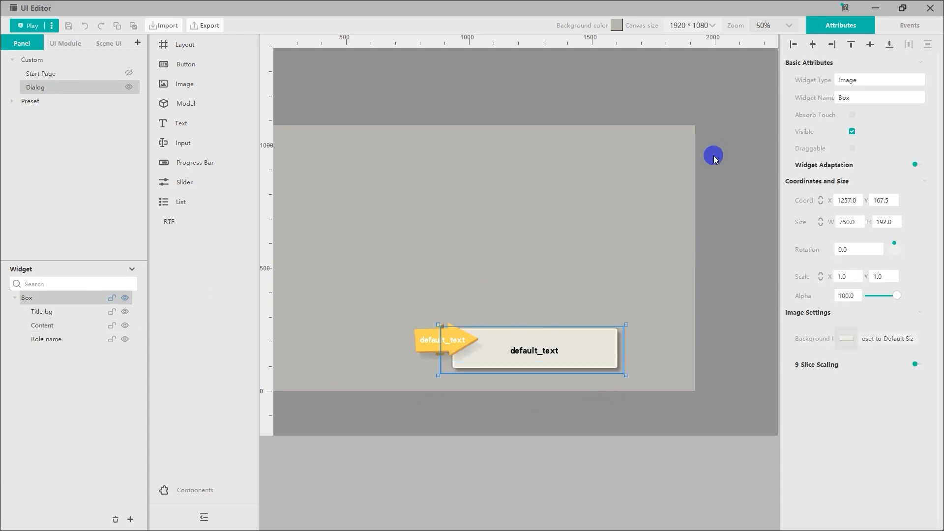
pyautogui.click(811, 45)
pyautogui.click(501, 308)
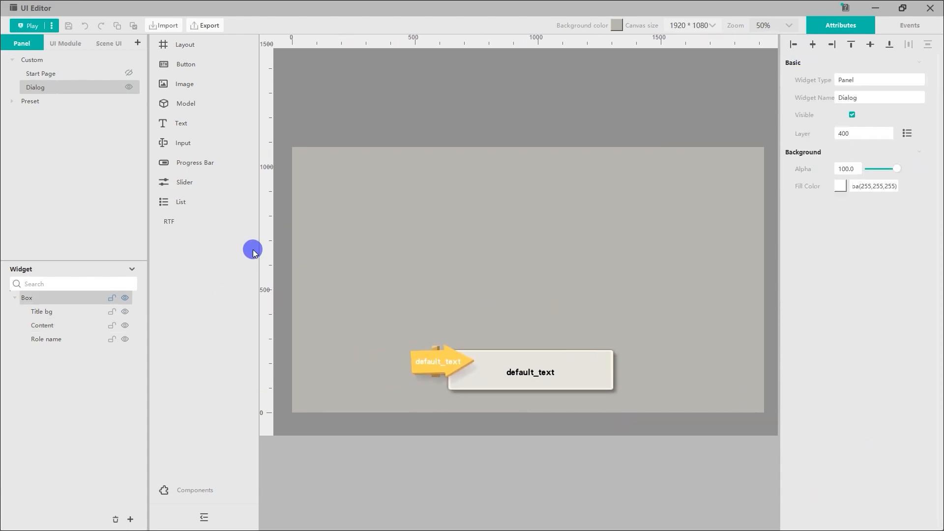
pyautogui.click(89, 85)
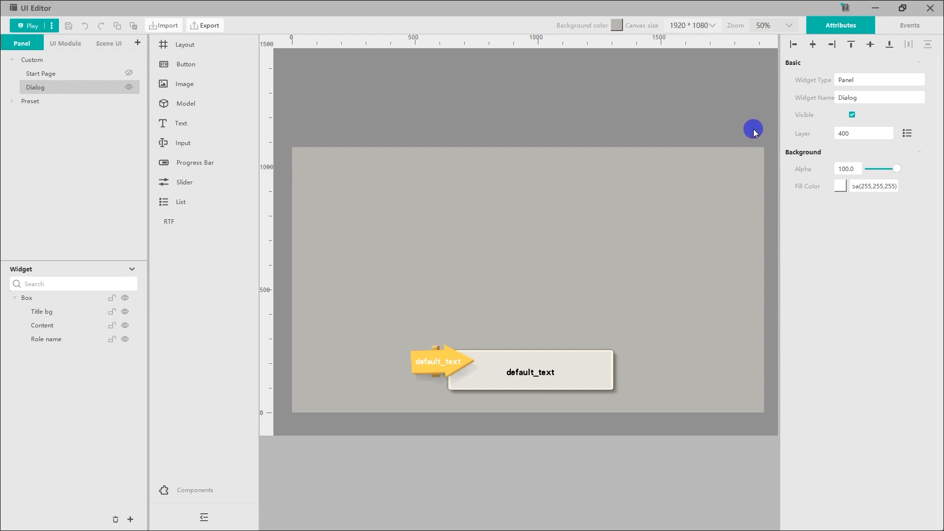
pyautogui.click(852, 115)
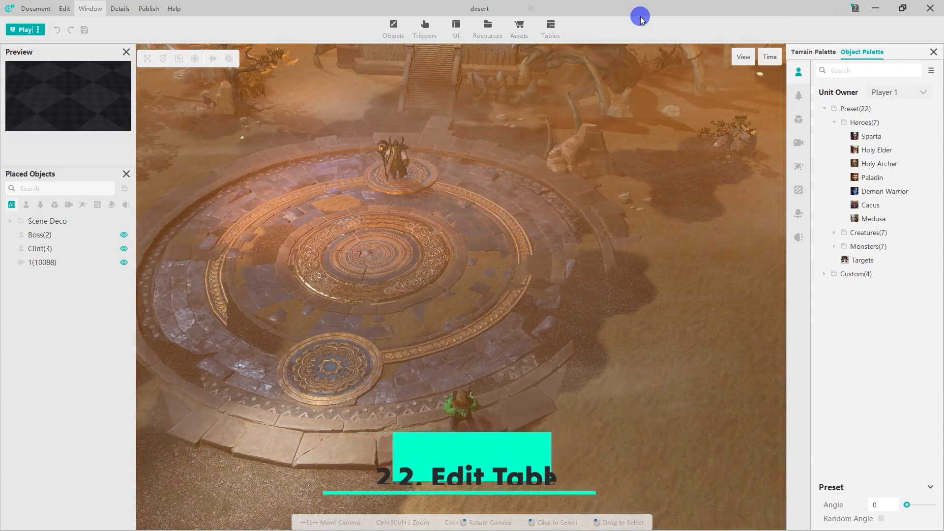
# Step: Create a multi-dimensional table in the Table Editor and rename it Scripts
pyautogui.click(553, 26)
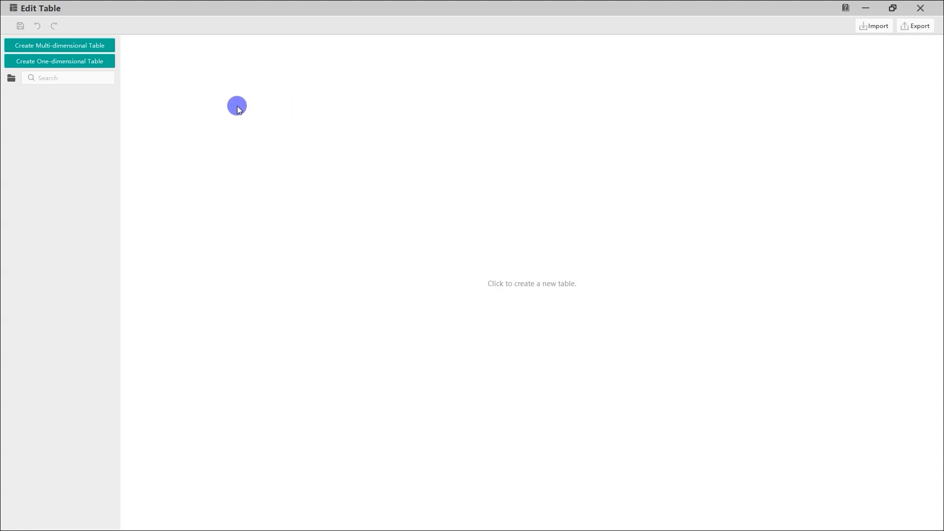
pyautogui.click(109, 46)
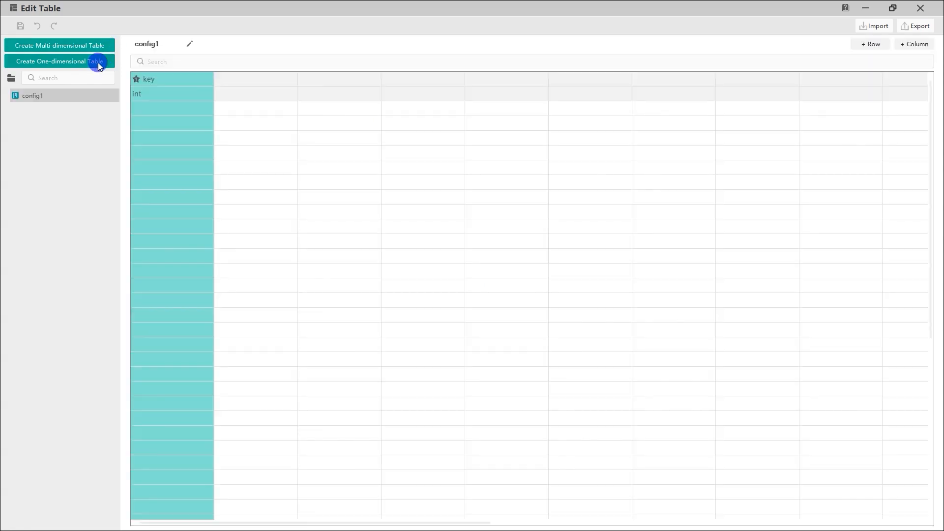
pyautogui.rightClick(81, 96)
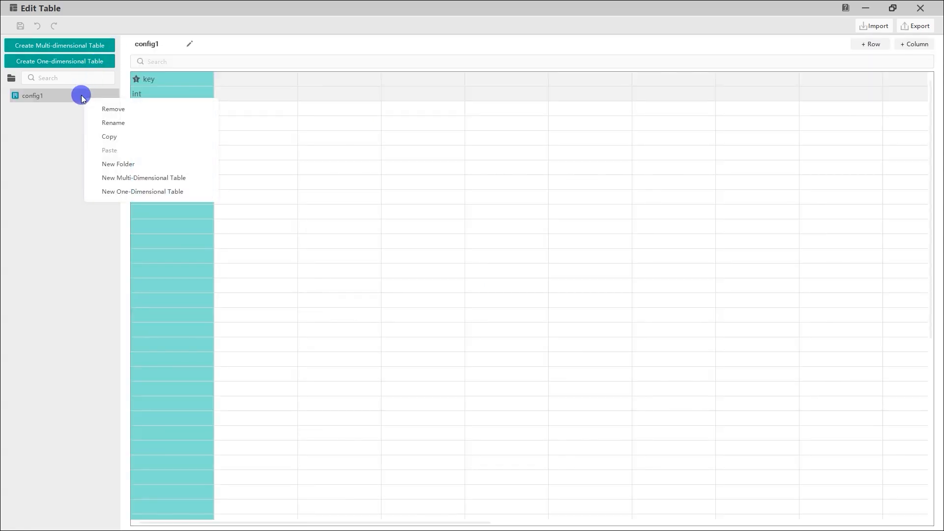
pyautogui.click(96, 123)
pyautogui.write('S')
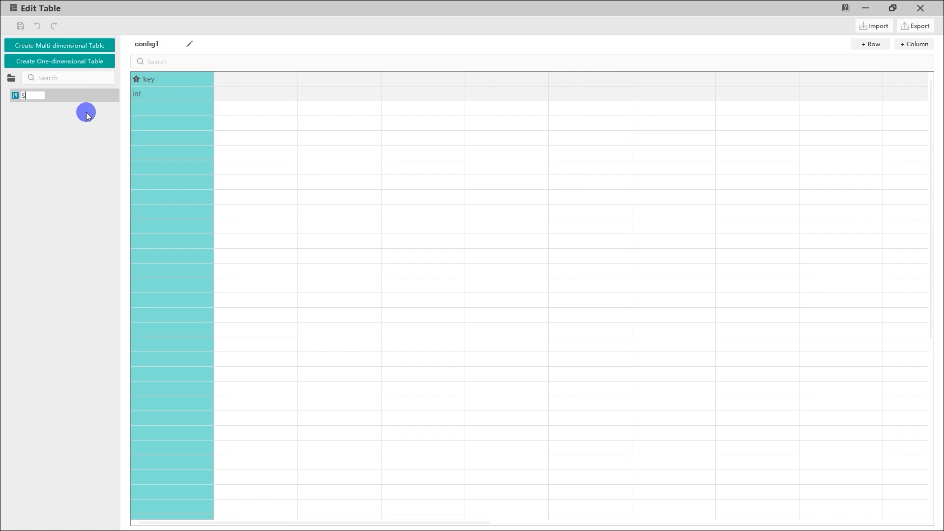
pyautogui.write('cripts')
pyautogui.press('Return')
# Step: Rename the primary key column of the Scripts table as Order
pyautogui.doubleClick(157, 80)
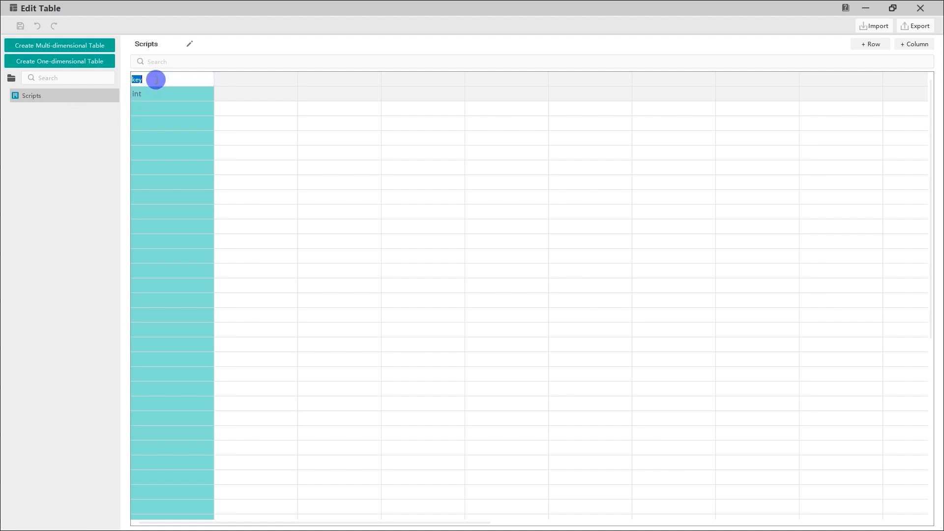
pyautogui.write('order')
pyautogui.press('Return')
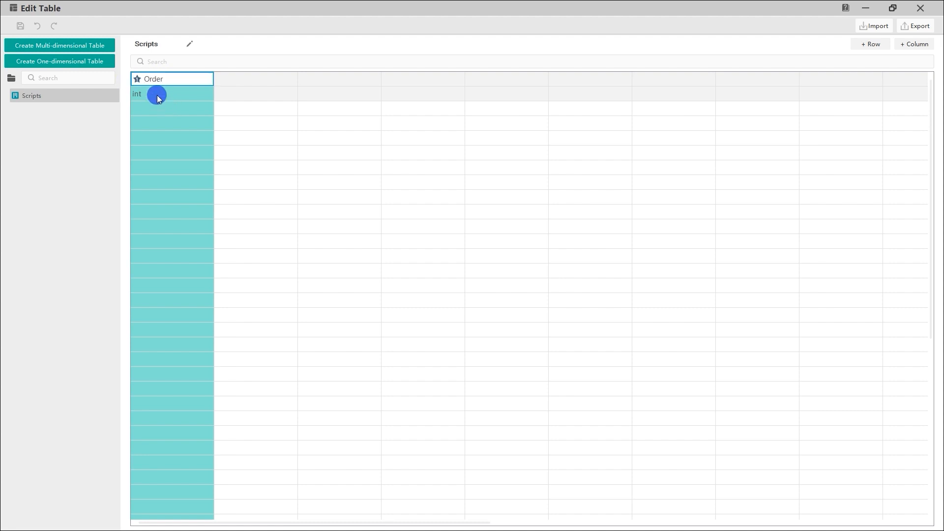
pyautogui.click(170, 88)
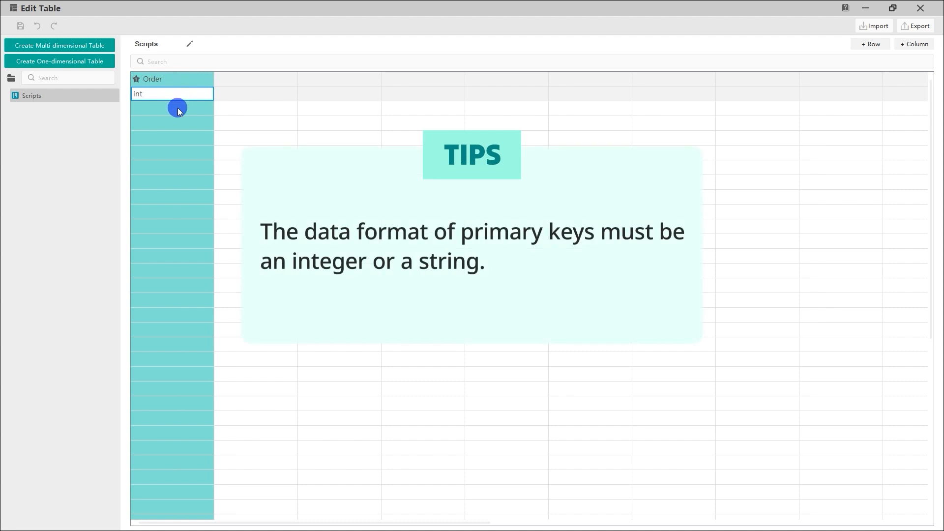
# Step: Add two more column headers to the Scripts table, RoleName and Content
pyautogui.click(229, 84)
pyautogui.write('RoleName')
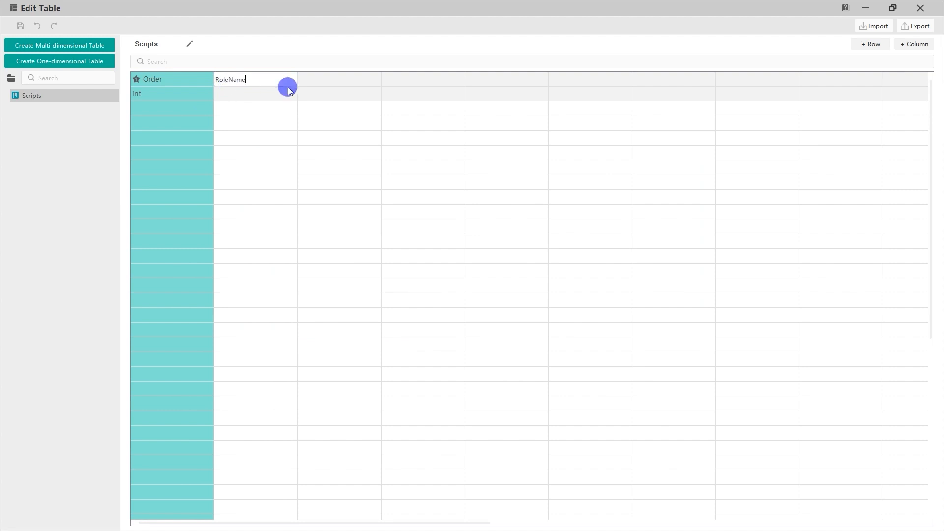
pyautogui.click(325, 82)
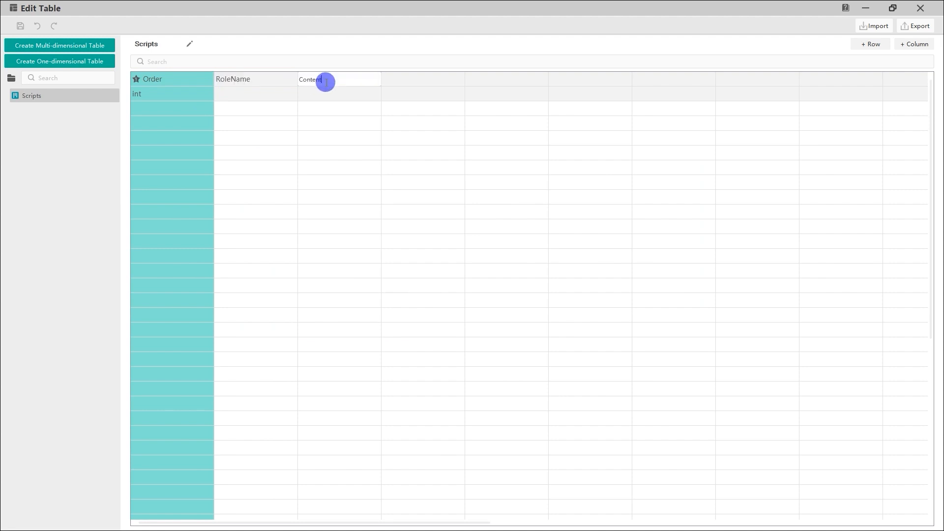
pyautogui.write('Content')
# Step: Set the data type of the RoleName and Content columns to string
pyautogui.click(280, 95)
pyautogui.click(290, 94)
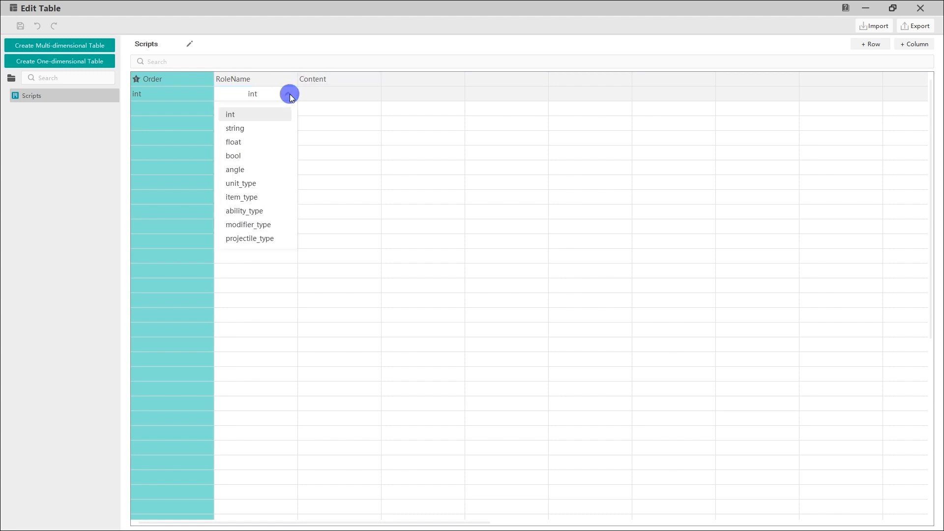
pyautogui.click(277, 126)
pyautogui.click(341, 94)
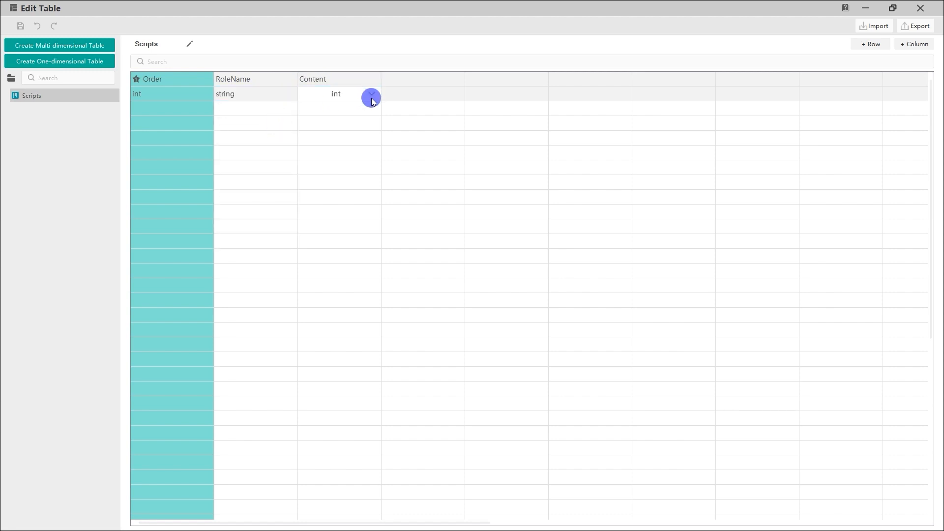
pyautogui.click(371, 96)
pyautogui.click(359, 126)
pyautogui.click(362, 243)
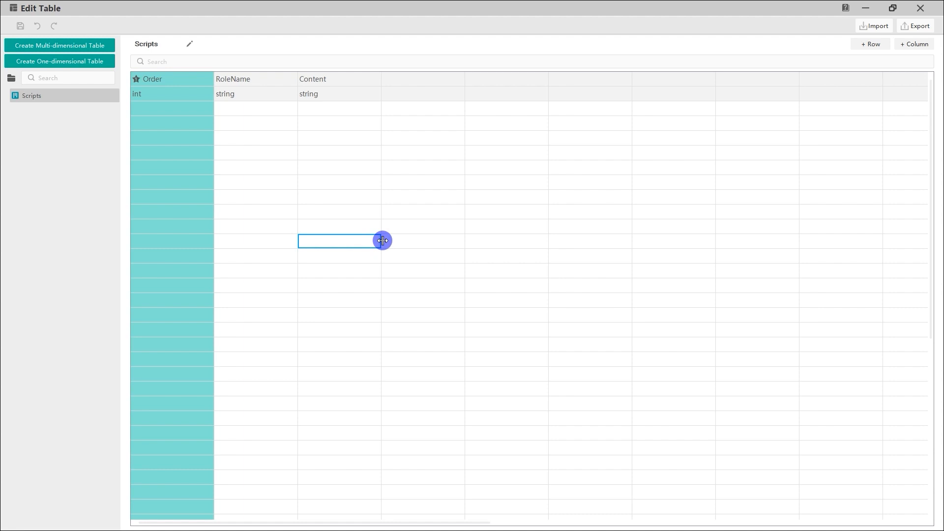
# Step: Enter script row 1 with role name Mystery Man and content "The beacon is activated!"
pyautogui.click(184, 117)
pyautogui.click(247, 109)
pyautogui.write('Mystery Ma')
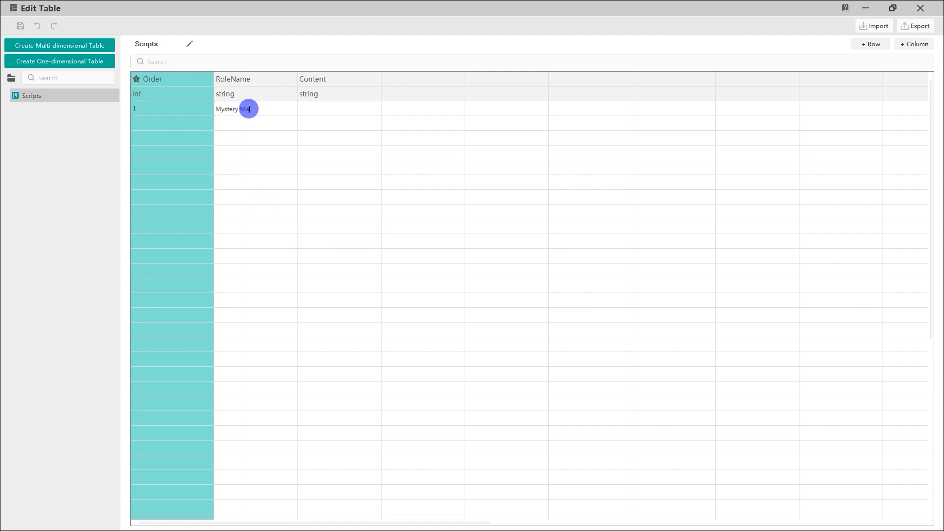
pyautogui.write('n')
pyautogui.click(310, 108)
pyautogui.write('!')
# Step: Enter script row 2 for Mystery Man with content "Master is coming to the world!" and widen the Content column
pyautogui.click(189, 123)
pyautogui.write('2')
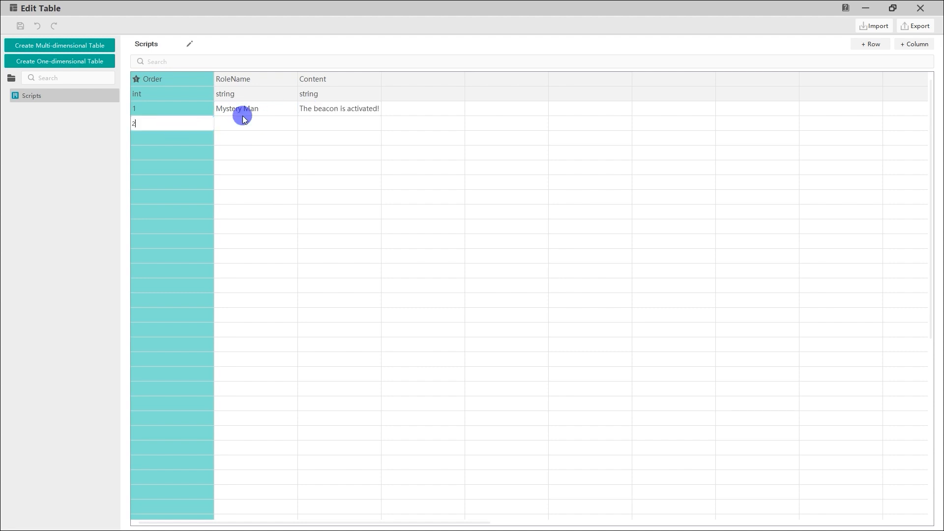
pyautogui.click(242, 119)
pyautogui.write('Mystery Man')
pyautogui.click(325, 124)
pyautogui.write('Master is coming to the world!')
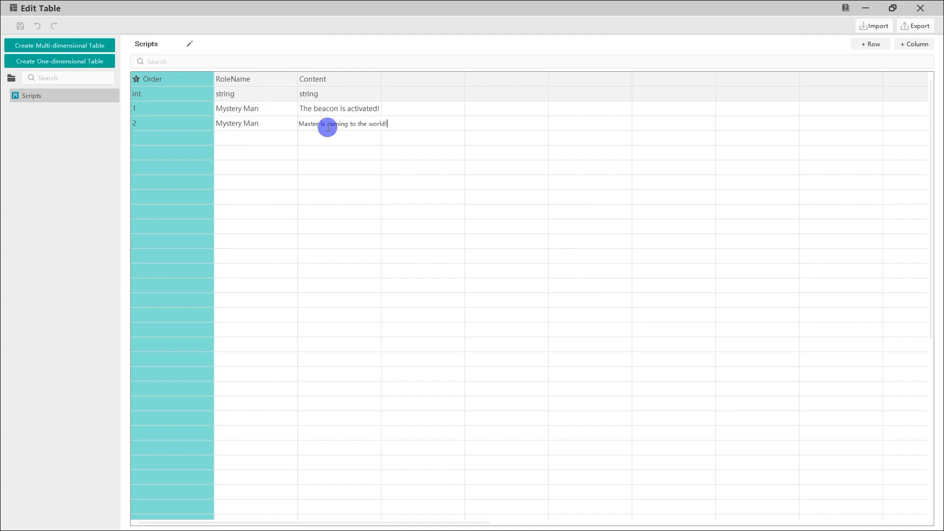
pyautogui.moveTo(382, 79); pyautogui.dragTo(419, 80)
# Step: Enter script row 3 for Mystery Man with content "No one can stop this!"
pyautogui.click(184, 138)
pyautogui.write('3')
pyautogui.click(261, 135)
pyautogui.doubleClick(249, 139)
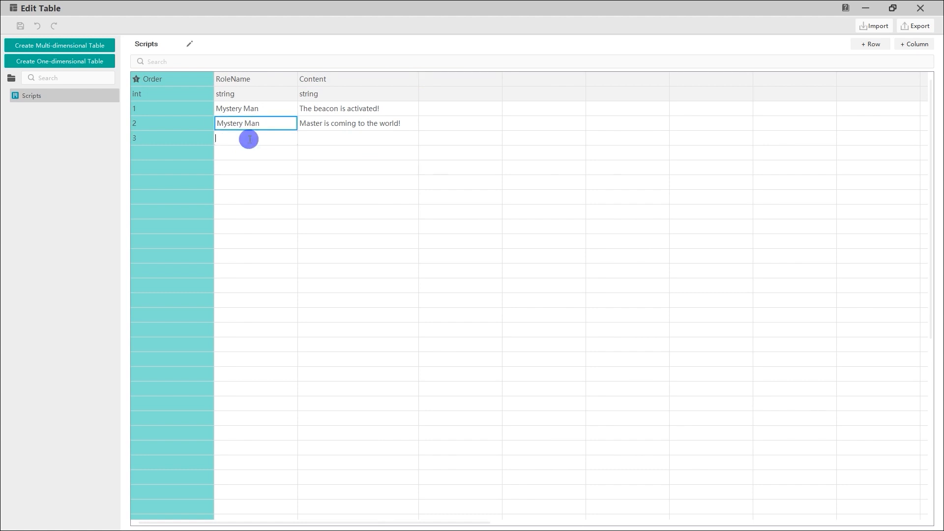
pyautogui.write('Mystery Man')
pyautogui.click(311, 137)
pyautogui.write('No')
# Step: Enter script row 4 with role name Clint and content "No, no... Stop!"
pyautogui.click(193, 155)
pyautogui.write('4')
pyautogui.click(244, 154)
pyautogui.write('Clint')
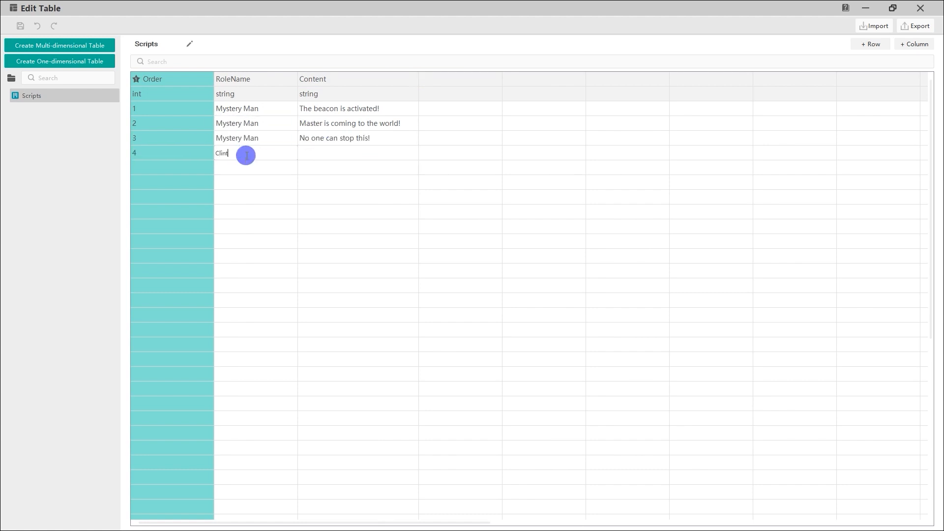
pyautogui.click(320, 158)
pyautogui.write('No, no... Stop!')
# Step: Enter script row 5 for Clint with content "You will destory the whole world!"
pyautogui.click(172, 167)
pyautogui.write('5')
pyautogui.click(241, 167)
pyautogui.write('Clint')
pyautogui.click(304, 168)
pyautogui.write('You will destory the whole world!')
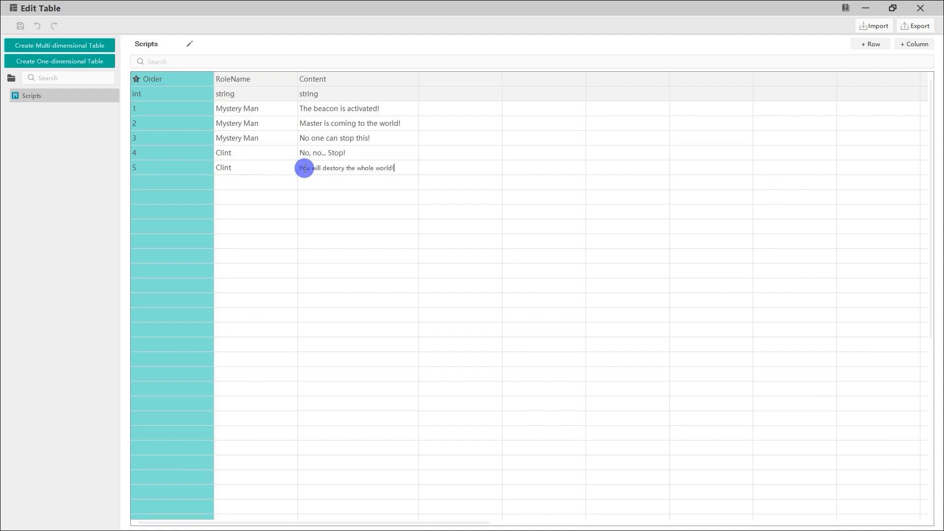
# Step: Enter script row 6 for Mystery Man, reusing the existing role name, with content beginning "You are"
pyautogui.click(265, 136)
pyautogui.click(322, 182)
pyautogui.write('You are too late! No one can stop me')
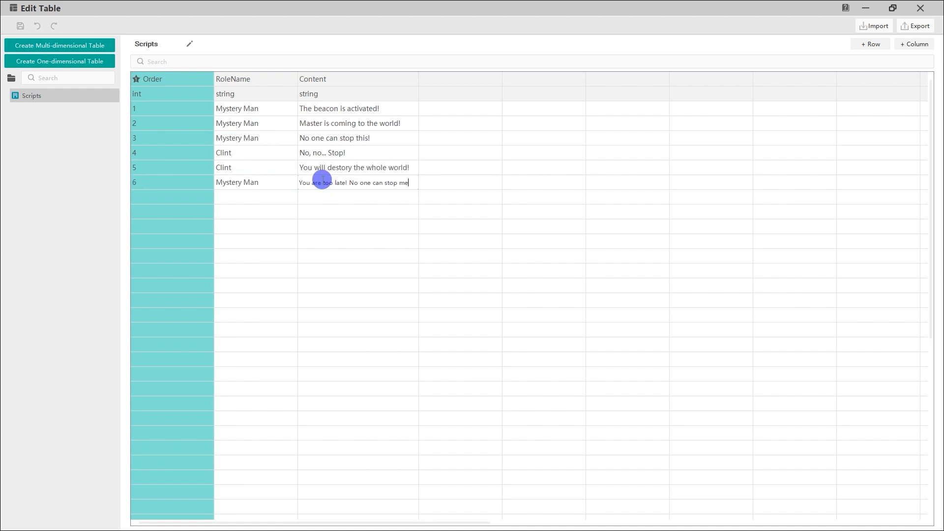
pyautogui.click(324, 200)
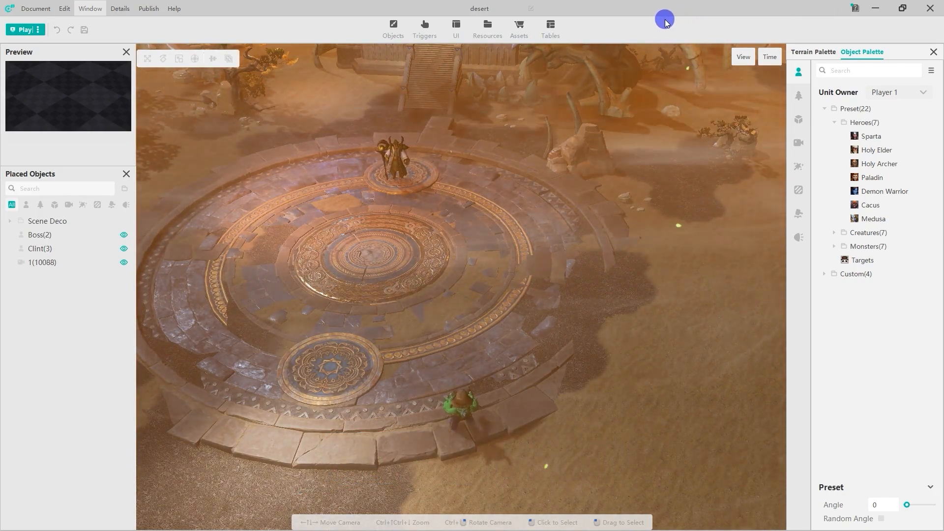
# Step: Open the Trigger editor from the main scene editor
pyautogui.click(427, 28)
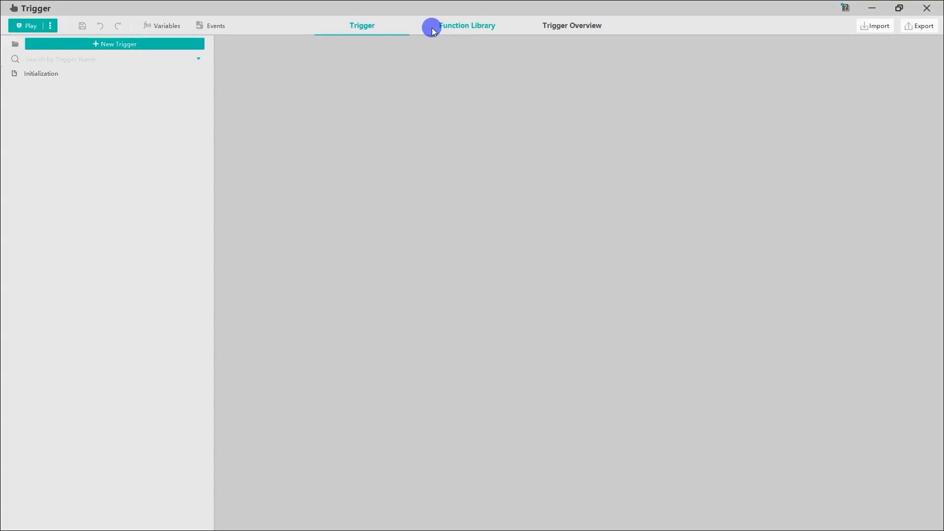
# Step: Create a new trigger and rename it Dialog
pyautogui.click(155, 48)
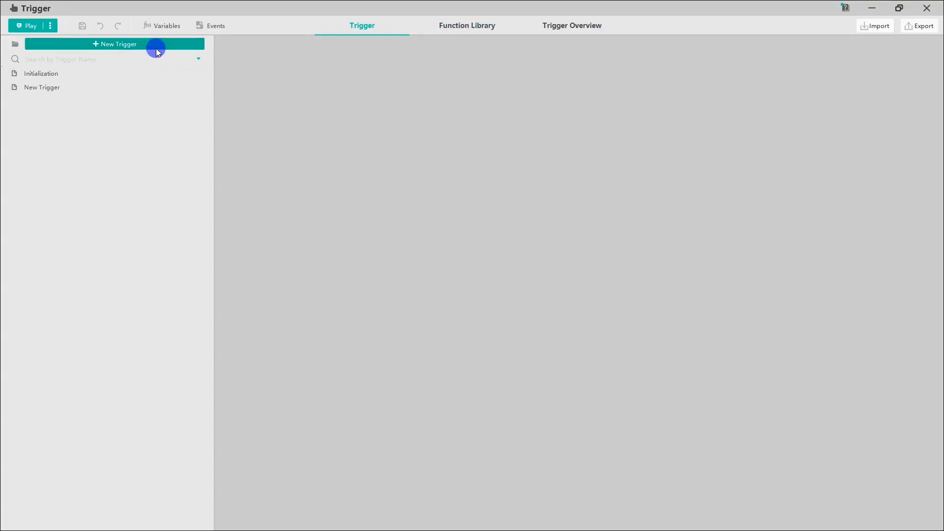
pyautogui.click(144, 87)
pyautogui.rightClick(143, 86)
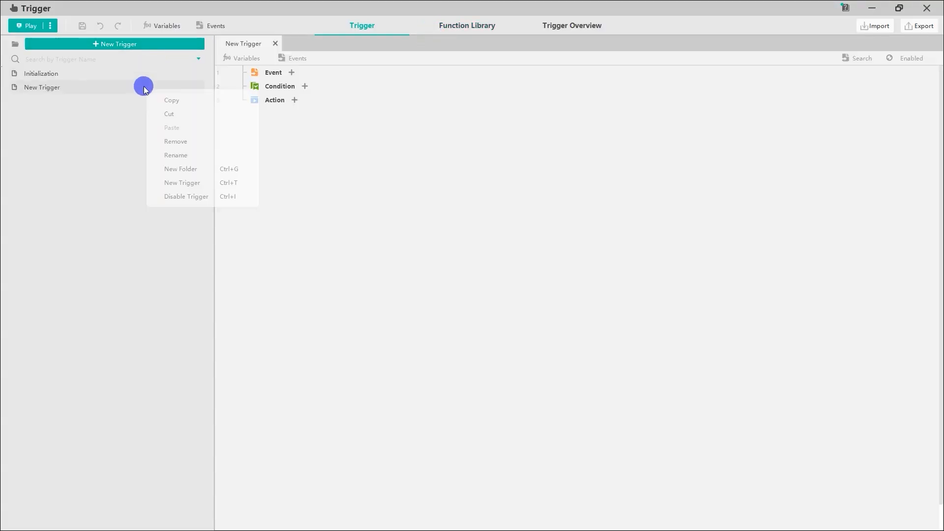
pyautogui.click(165, 154)
pyautogui.write('Dialog')
pyautogui.press('Return')
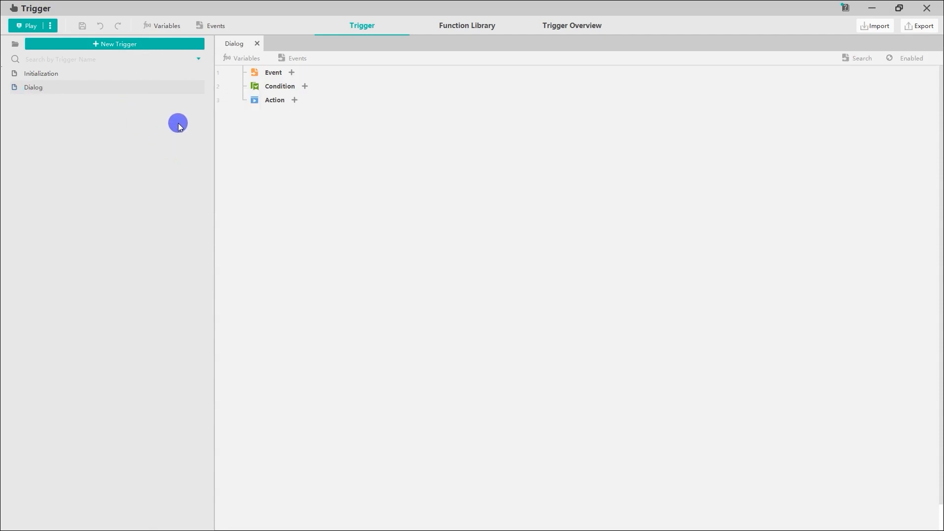
# Step: Add a Keyboard - Press event to the Dialog trigger and set its key to SPACE
pyautogui.click(291, 74)
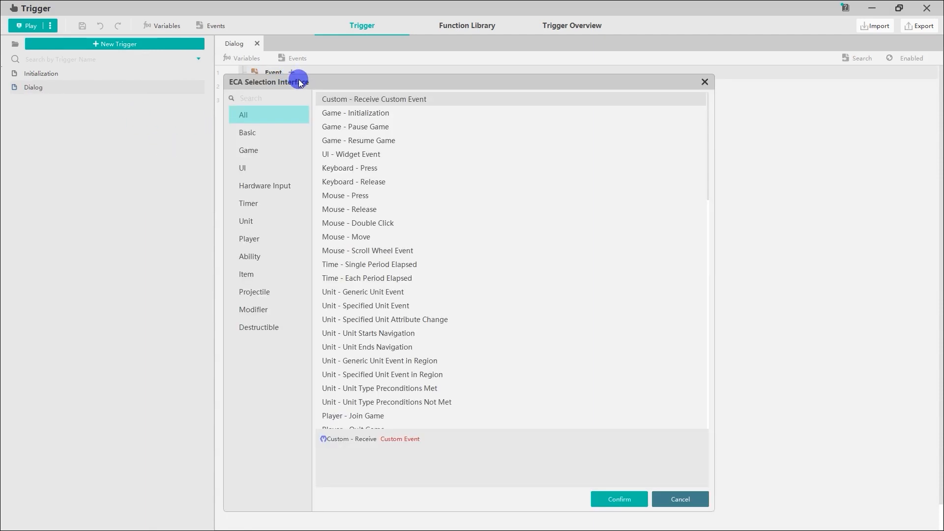
pyautogui.click(273, 162)
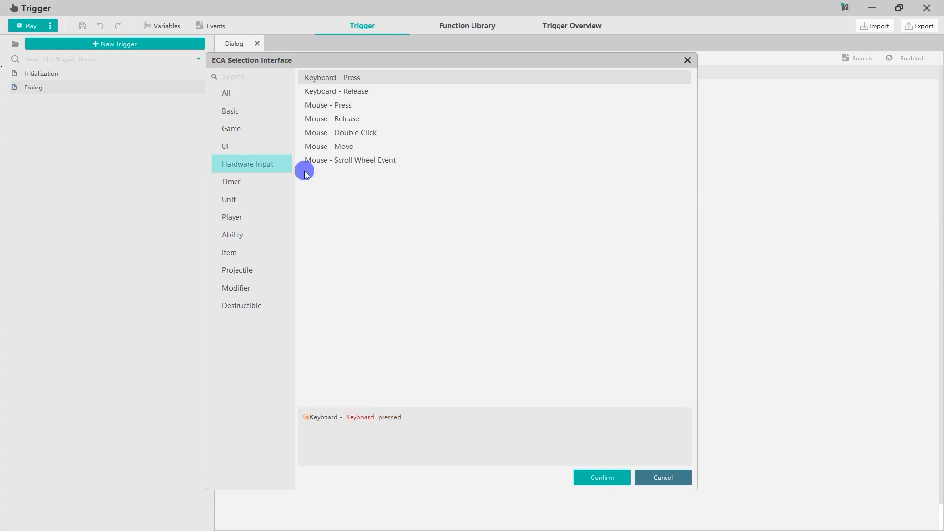
pyautogui.click(596, 477)
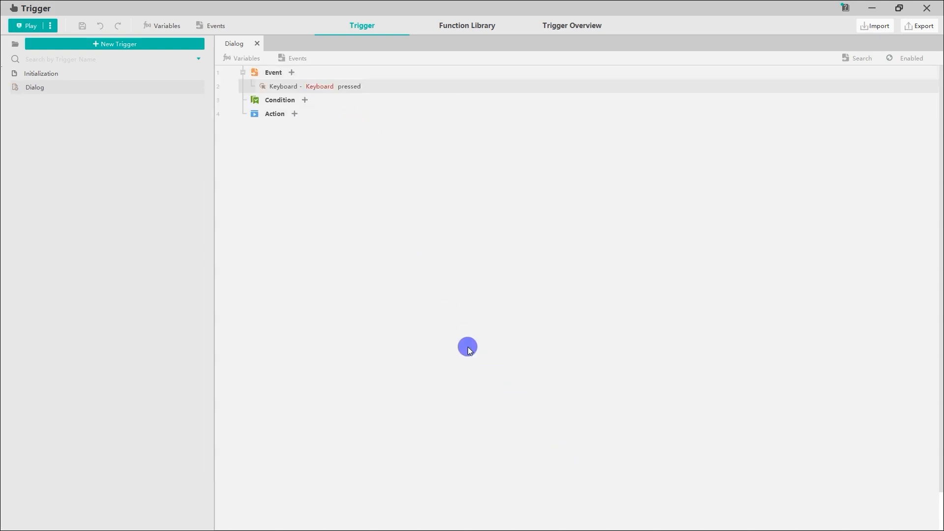
pyautogui.click(320, 88)
pyautogui.moveTo(347, 87); pyautogui.dragTo(328, 76)
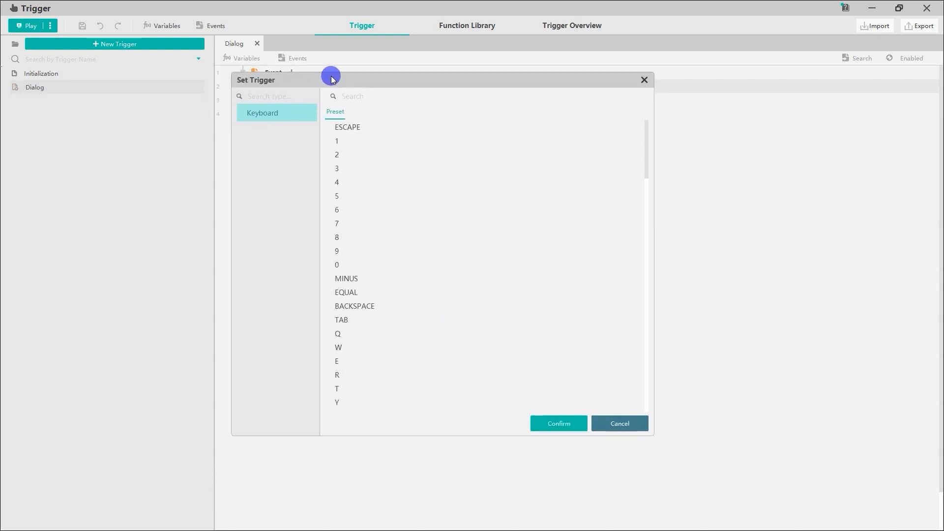
pyautogui.click(353, 94)
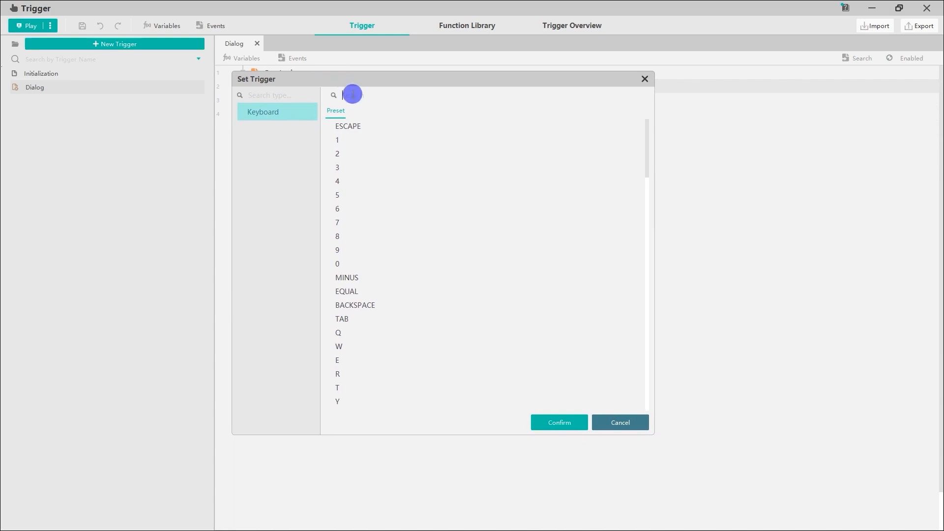
pyautogui.write('Sp')
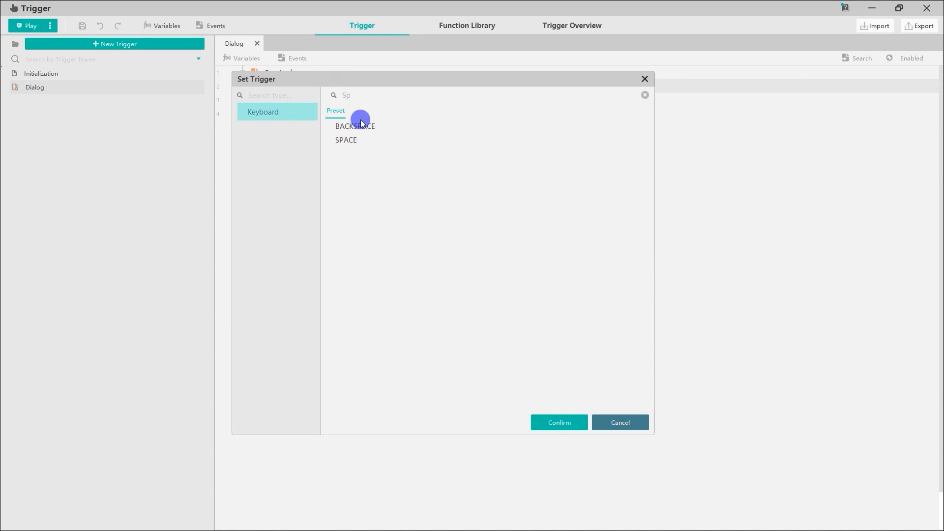
pyautogui.click(373, 140)
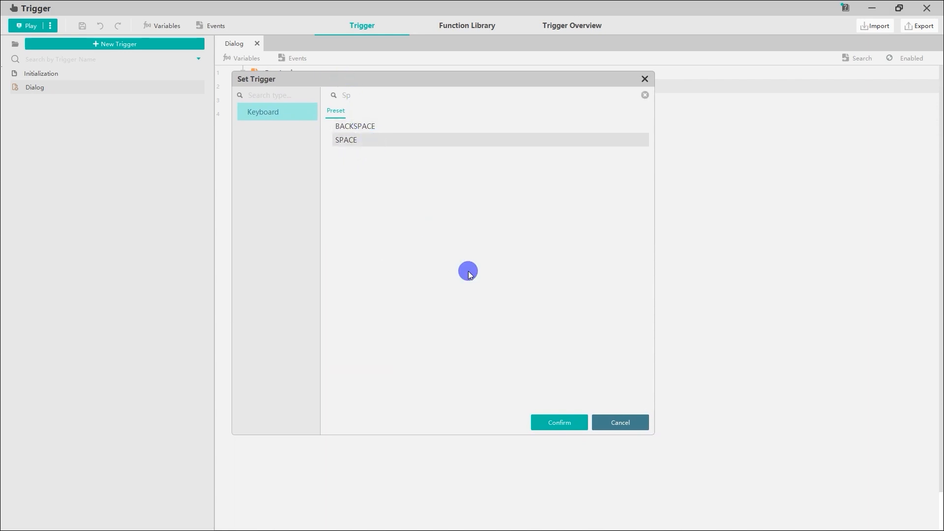
pyautogui.click(560, 422)
# Step: Add a Variable - Set Variable action to the Dialog trigger
pyautogui.click(276, 114)
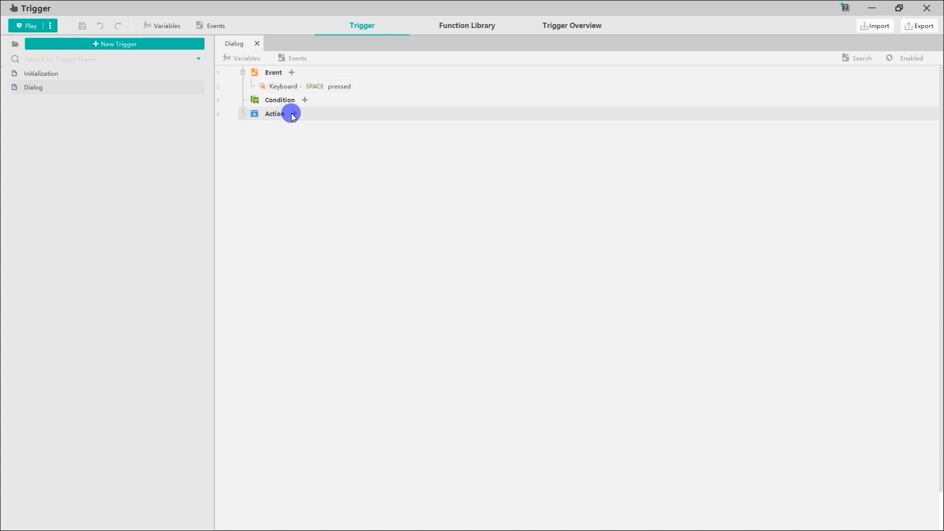
pyautogui.click(293, 114)
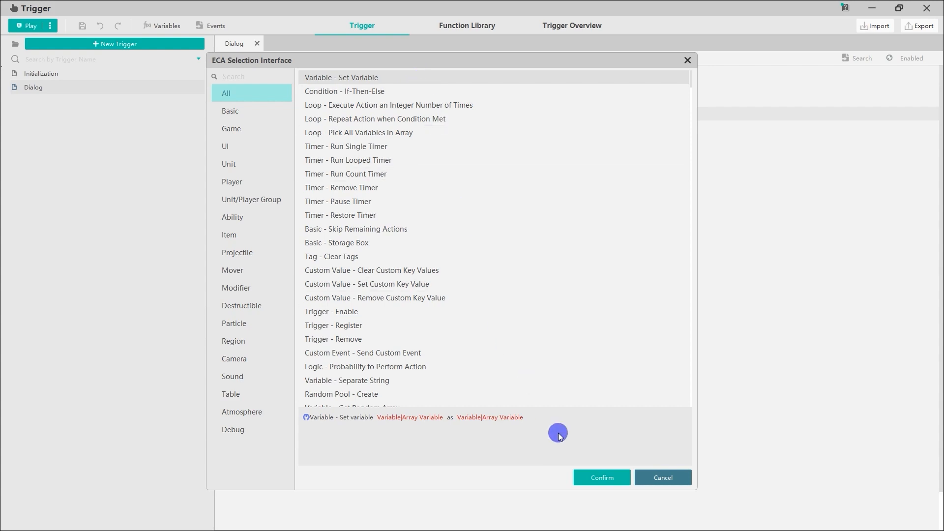
pyautogui.click(585, 477)
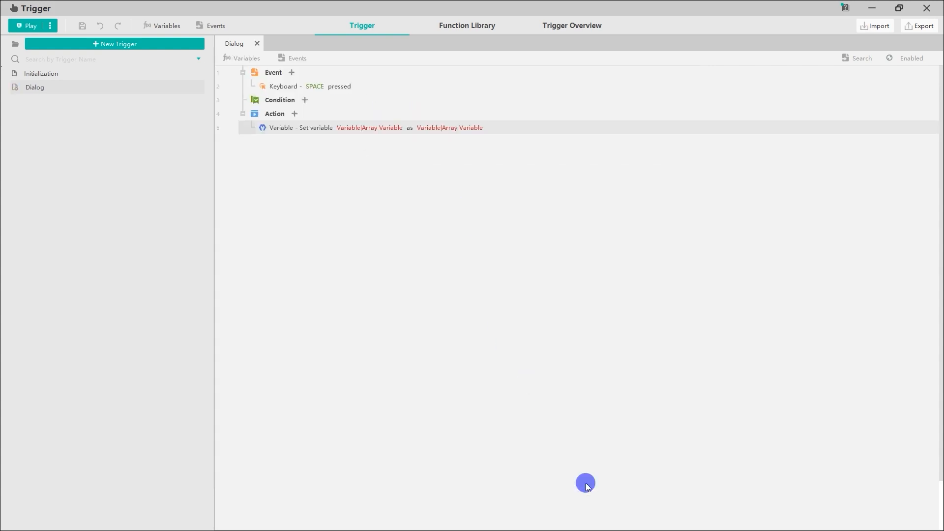
# Step: Create a global Integer variable named order with default value 0 as the target of the Set Variable action
pyautogui.click(384, 128)
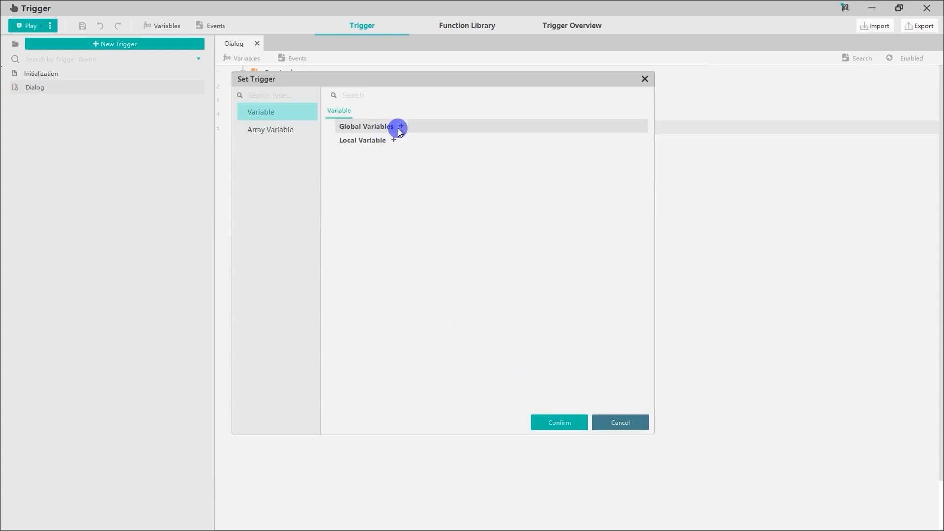
pyautogui.click(401, 127)
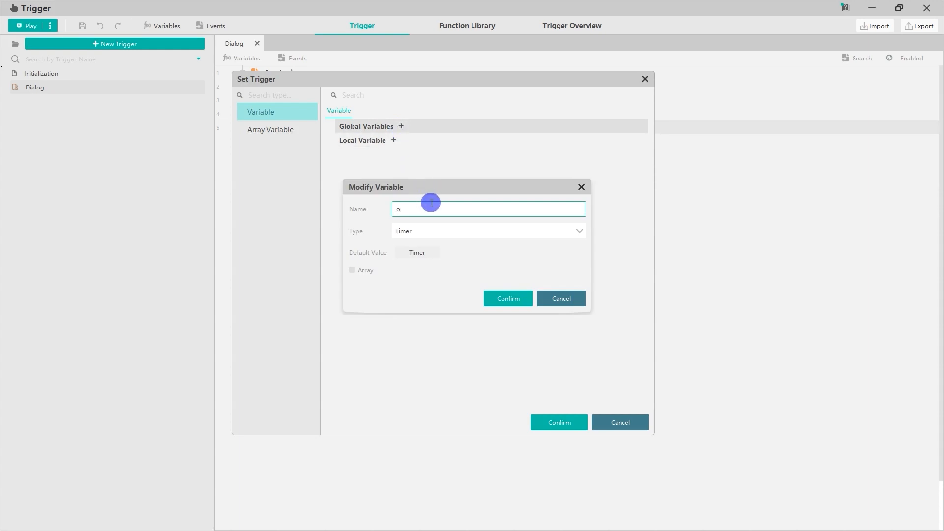
pyautogui.click(436, 228)
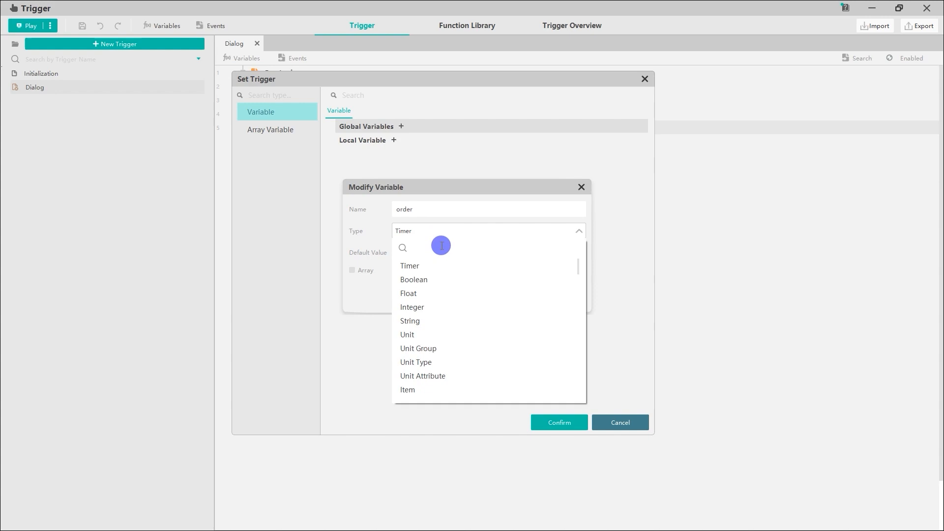
pyautogui.write('int')
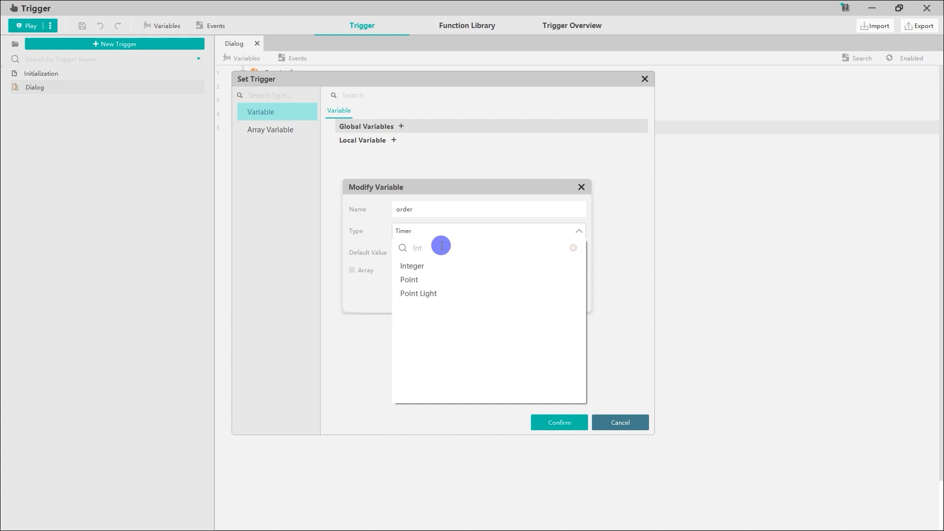
pyautogui.click(437, 266)
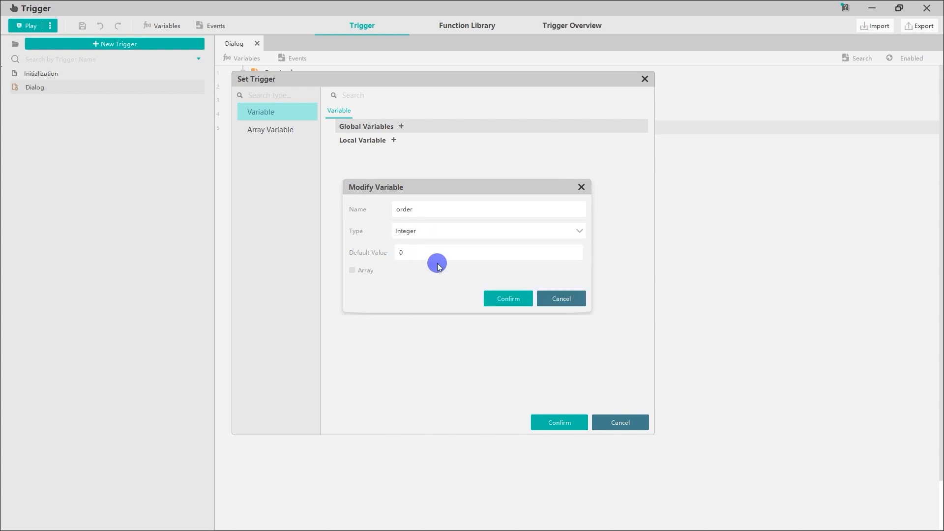
pyautogui.click(455, 252)
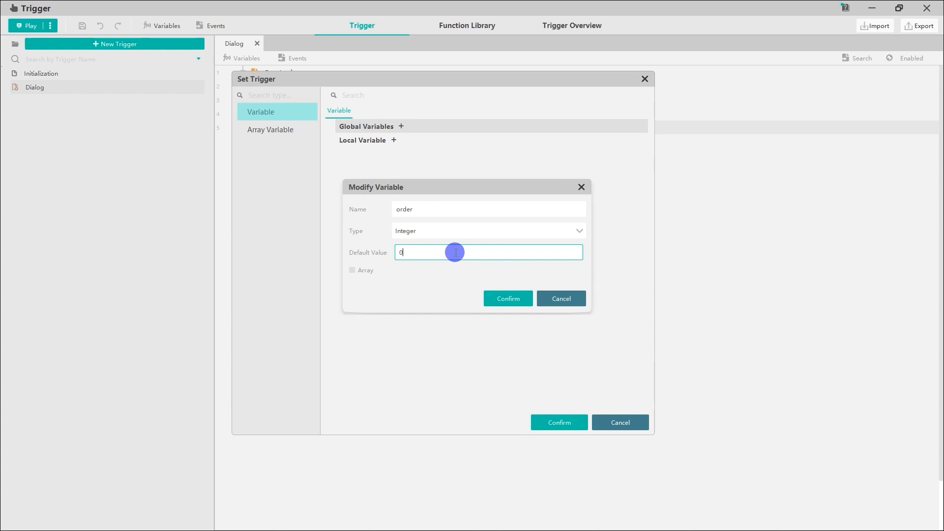
pyautogui.click(502, 296)
pyautogui.click(550, 419)
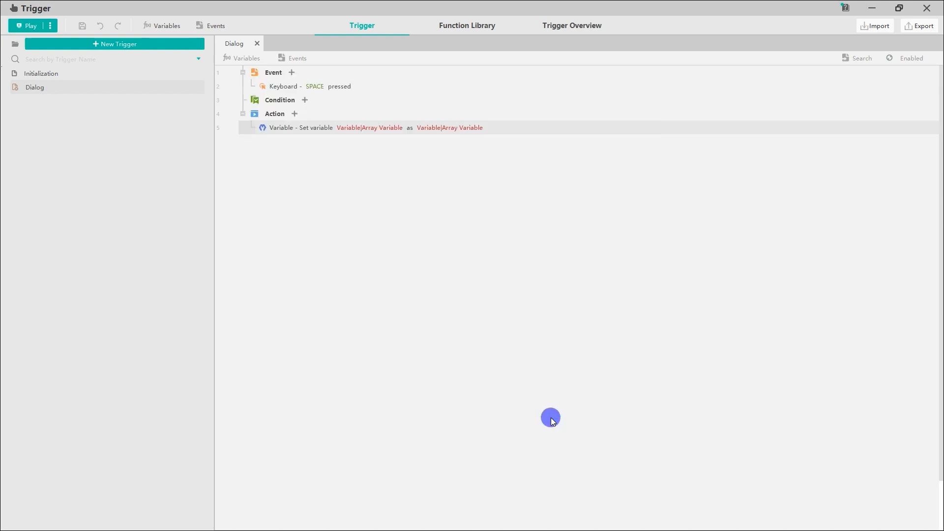
# Step: Set the variable's new value to a mathematical operation between integers, with order as the first operand
pyautogui.click(386, 129)
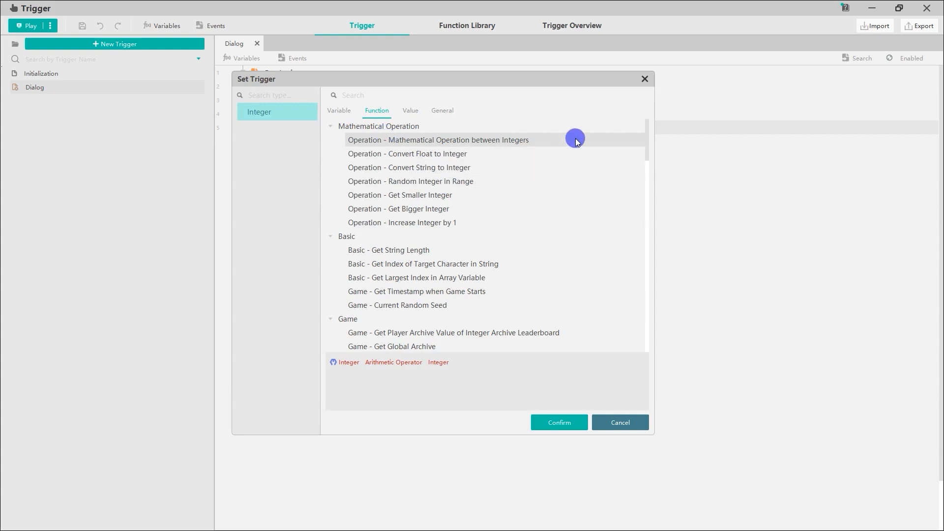
pyautogui.click(559, 417)
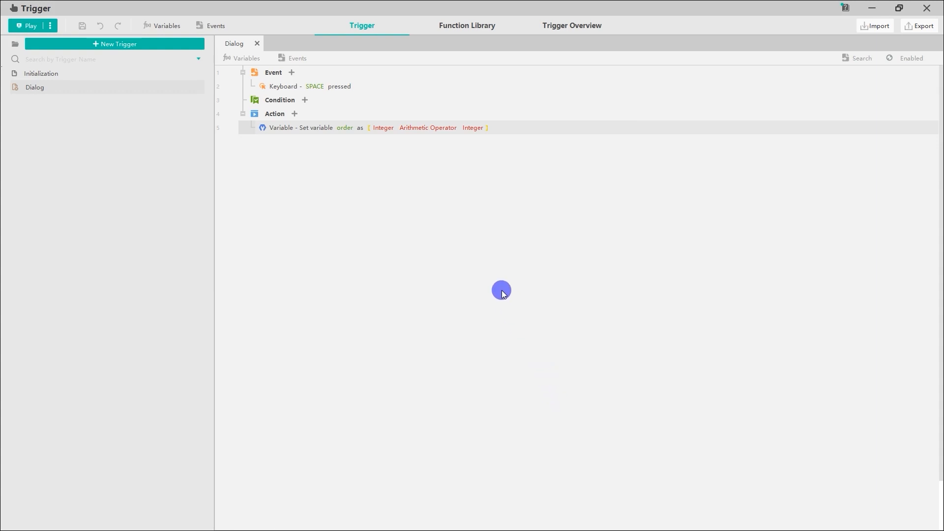
pyautogui.click(388, 129)
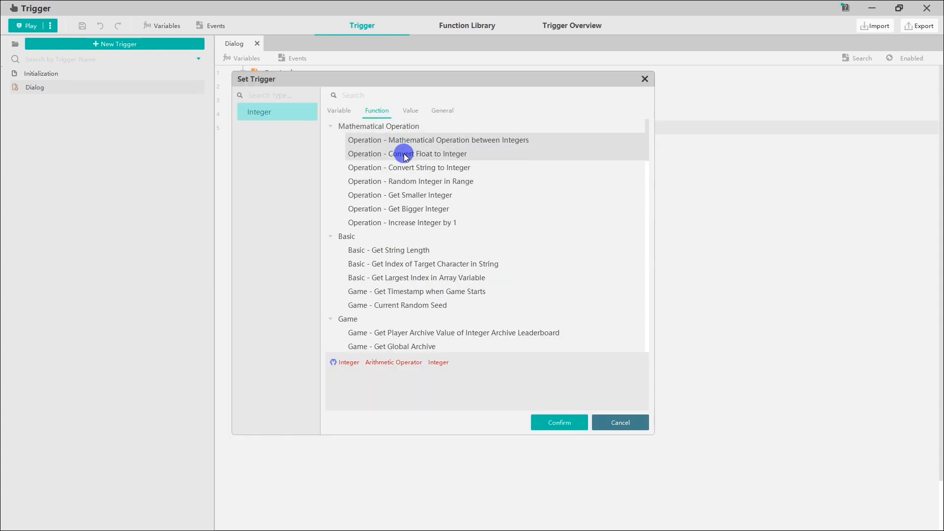
pyautogui.click(346, 114)
pyautogui.click(356, 141)
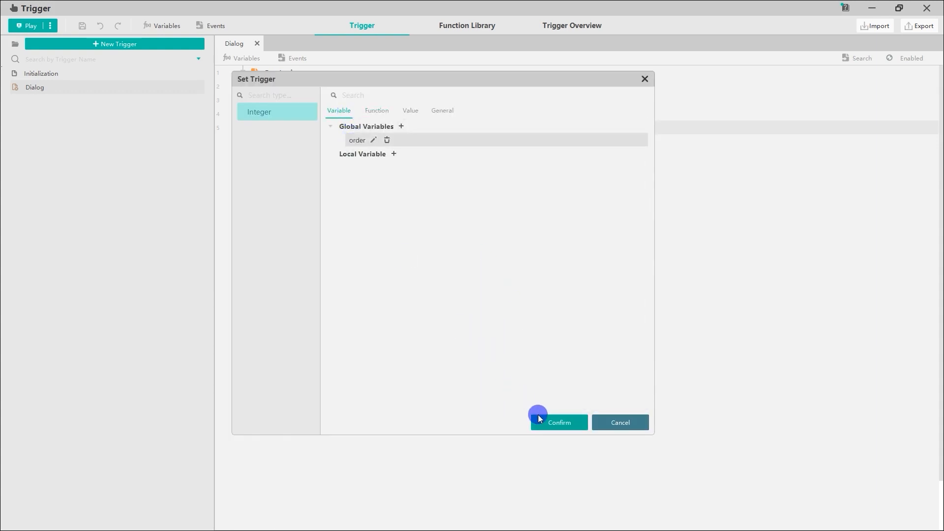
pyautogui.click(540, 419)
# Step: Set the operation's arithmetic operator to plus and its second operand to 1
pyautogui.click(426, 129)
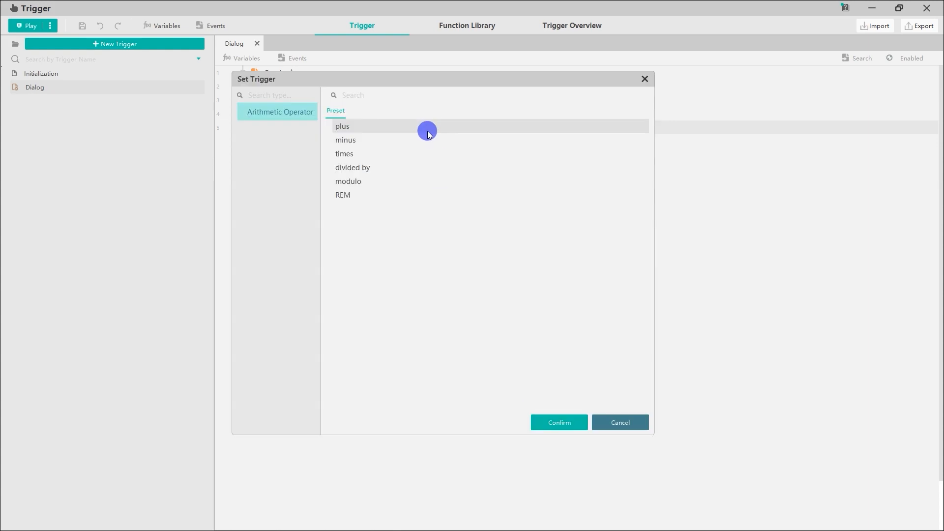
pyautogui.click(427, 128)
pyautogui.click(566, 423)
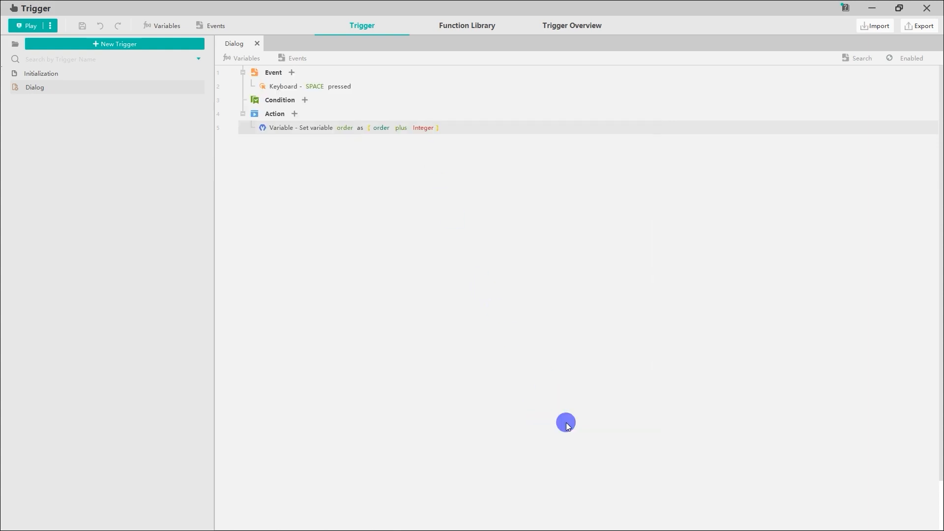
pyautogui.click(424, 129)
pyautogui.click(411, 94)
pyautogui.moveTo(359, 117); pyautogui.dragTo(322, 116)
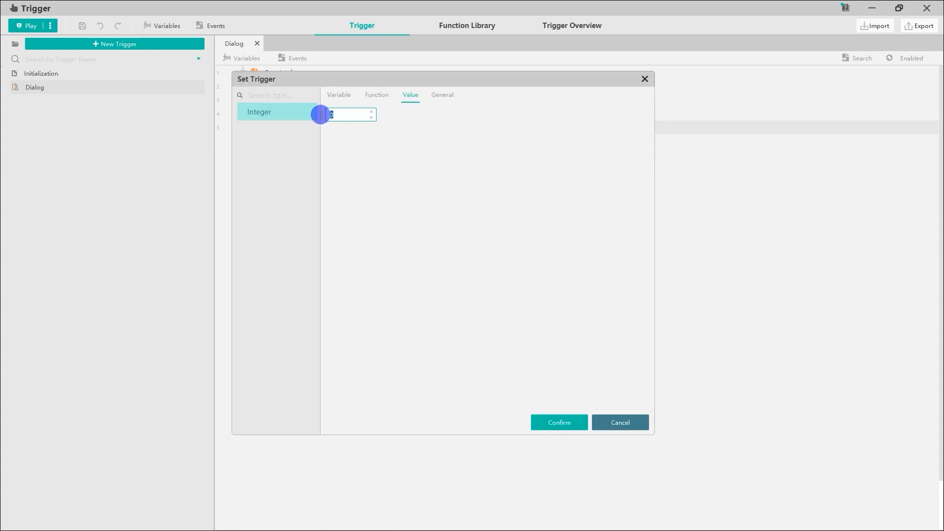
pyautogui.write('1')
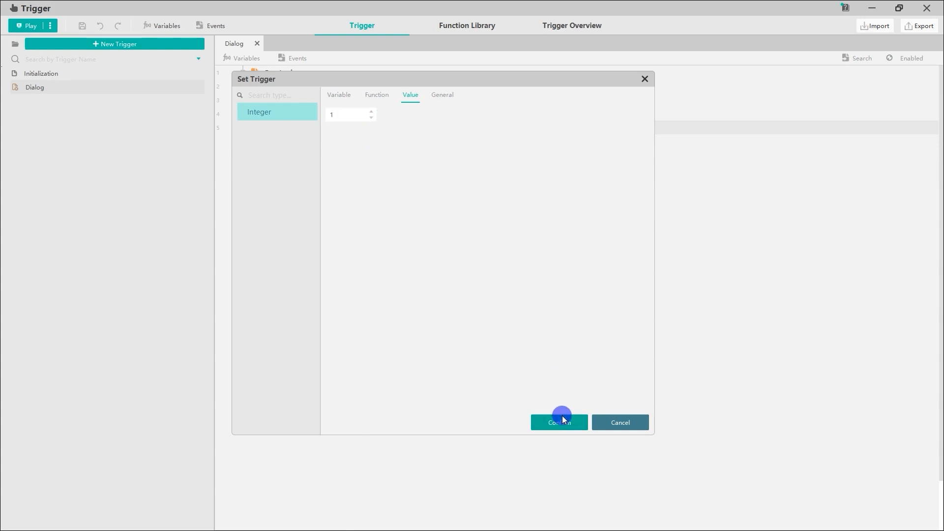
pyautogui.click(562, 420)
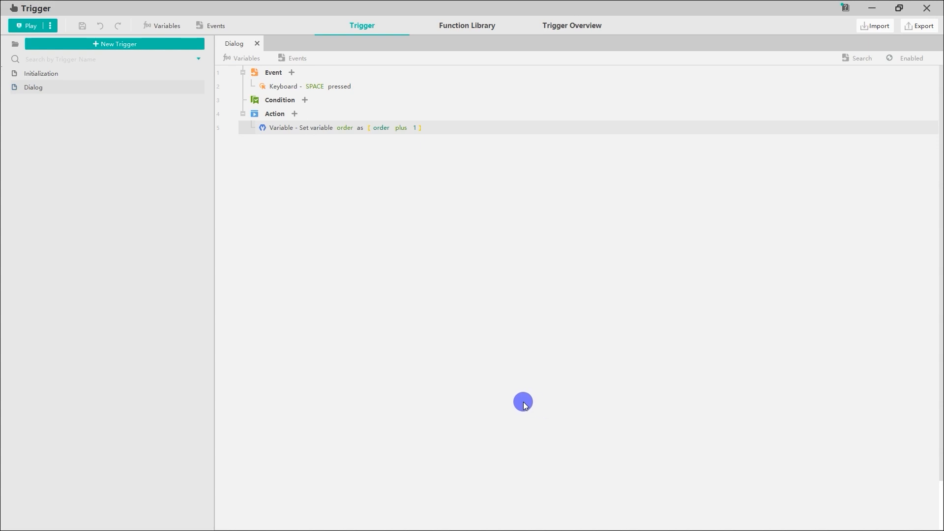
# Step: Add a UI - Set Text action to the Dialog trigger
pyautogui.click(296, 114)
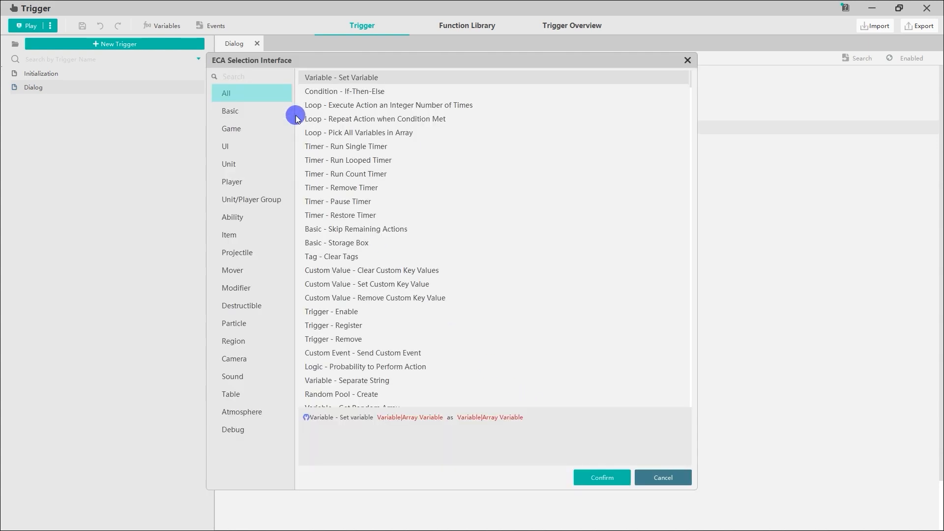
pyautogui.click(284, 143)
pyautogui.click(374, 118)
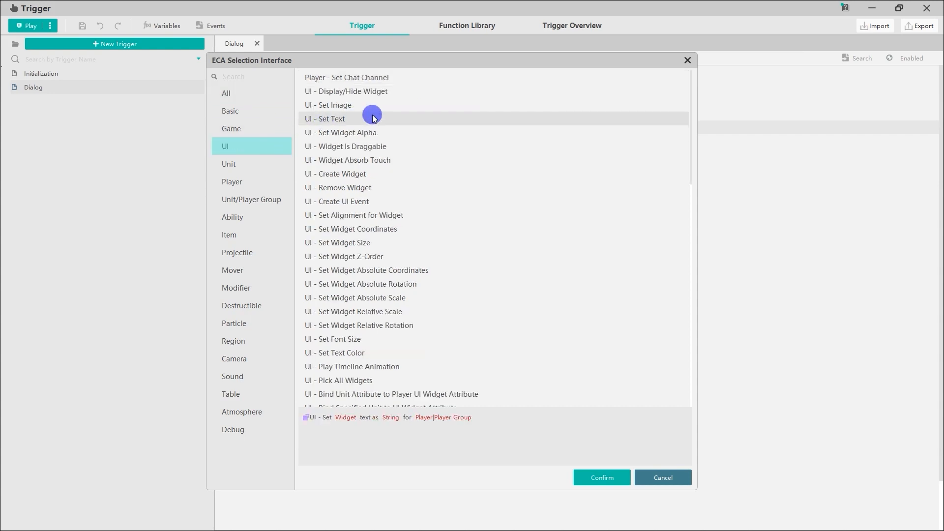
pyautogui.click(584, 470)
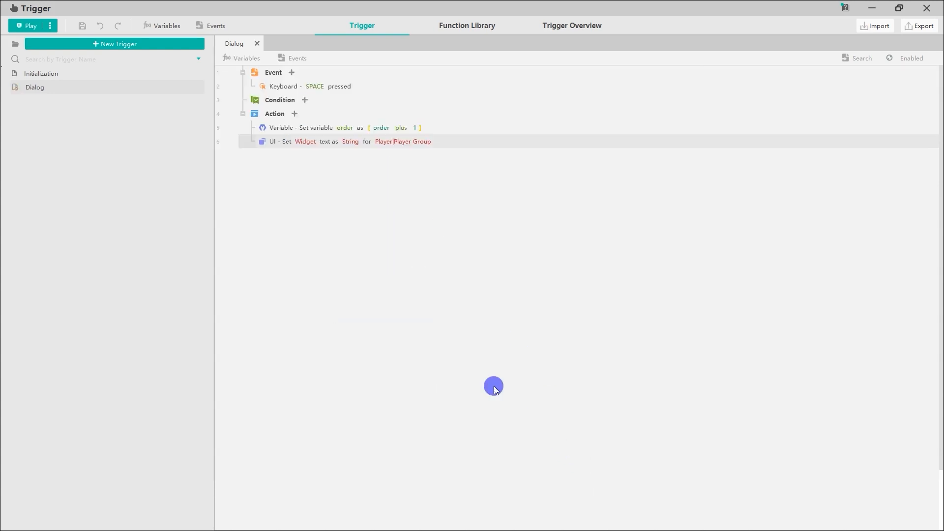
# Step: Set the Set Text action's widget to the Role name label
pyautogui.click(306, 141)
pyautogui.click(329, 153)
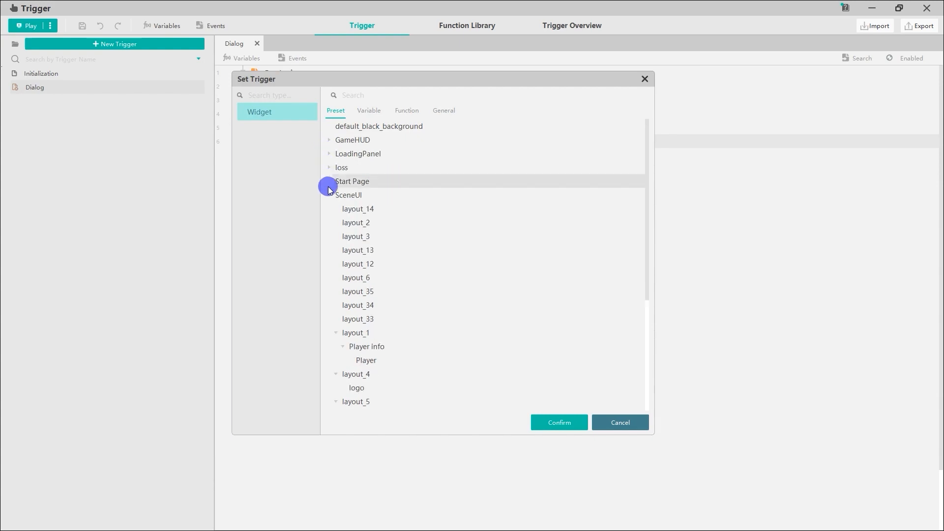
pyautogui.click(329, 194)
pyautogui.click(394, 306)
pyautogui.click(546, 422)
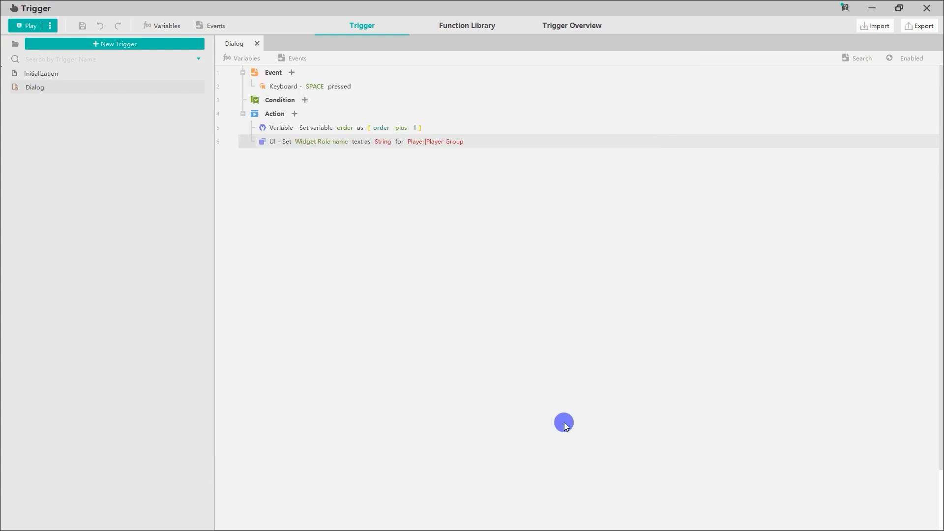
# Step: Set the target player of the Role name text action to Player 1
pyautogui.click(424, 142)
pyautogui.click(426, 127)
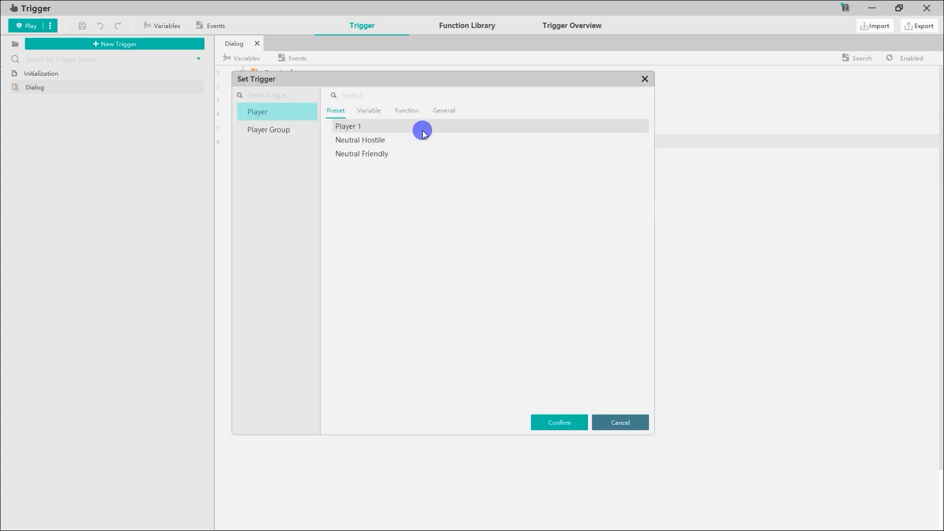
pyautogui.click(552, 422)
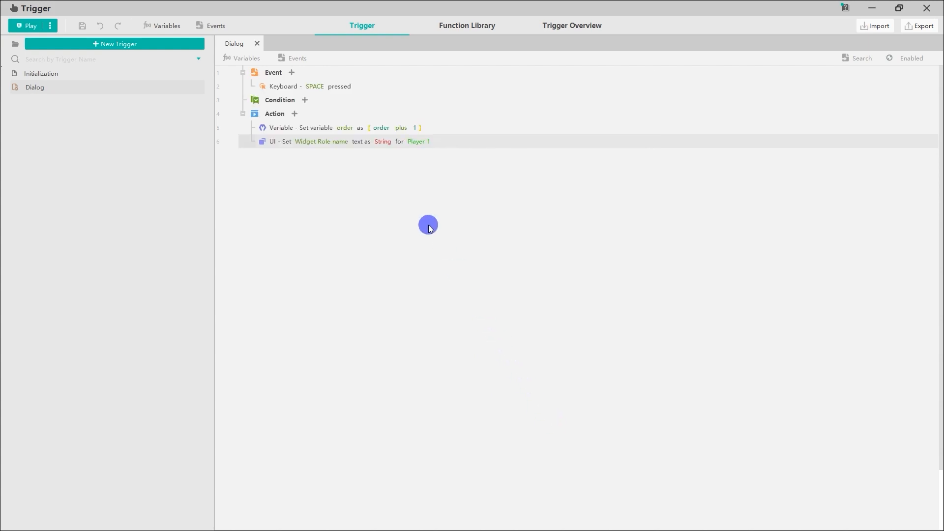
# Step: Set the Role name text to a string value from the Scripts table, using the variant with two keys
pyautogui.click(384, 142)
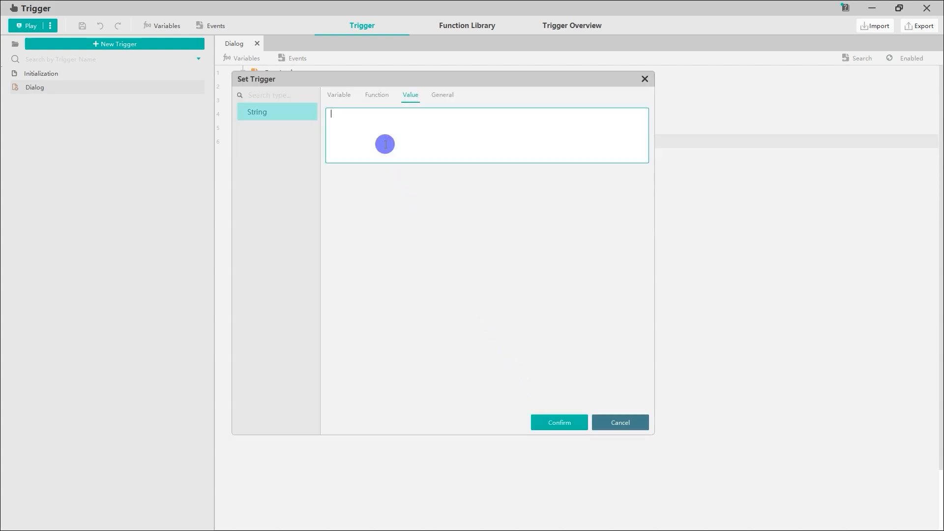
pyautogui.click(446, 105)
pyautogui.click(474, 205)
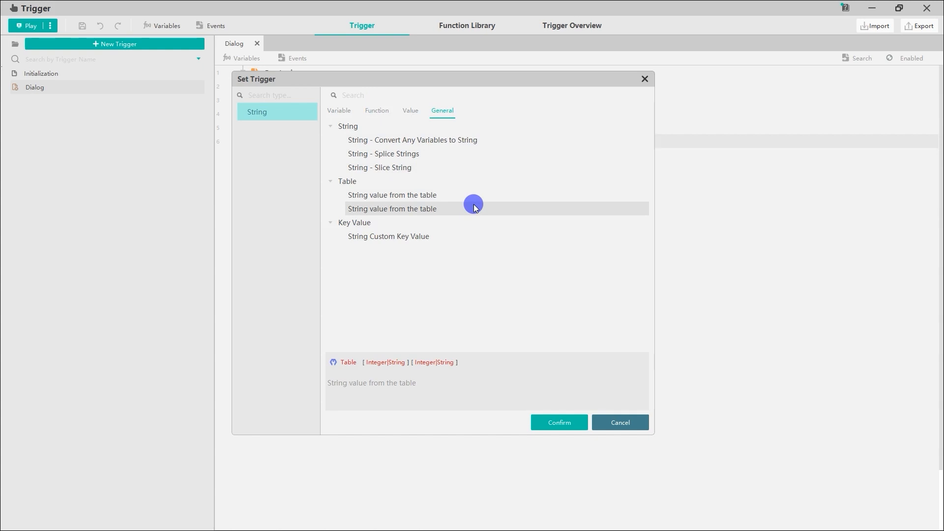
pyautogui.click(558, 421)
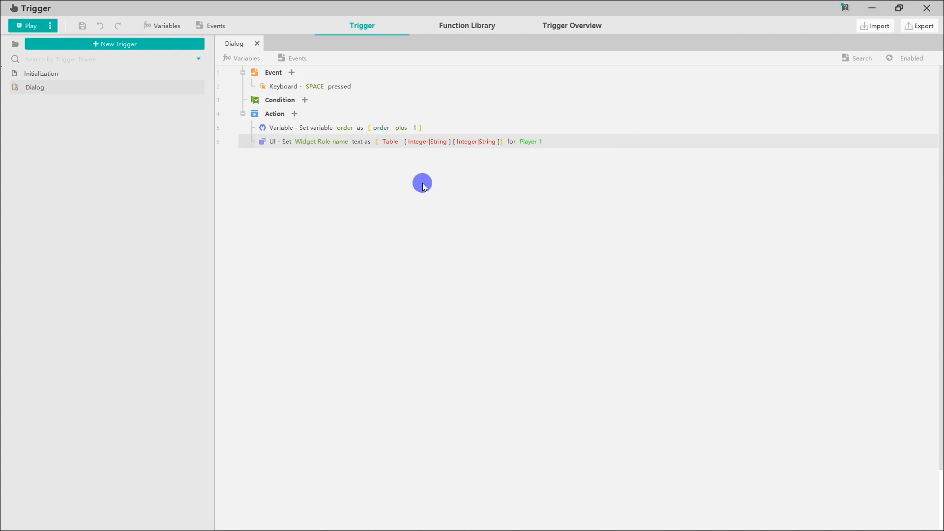
pyautogui.click(391, 142)
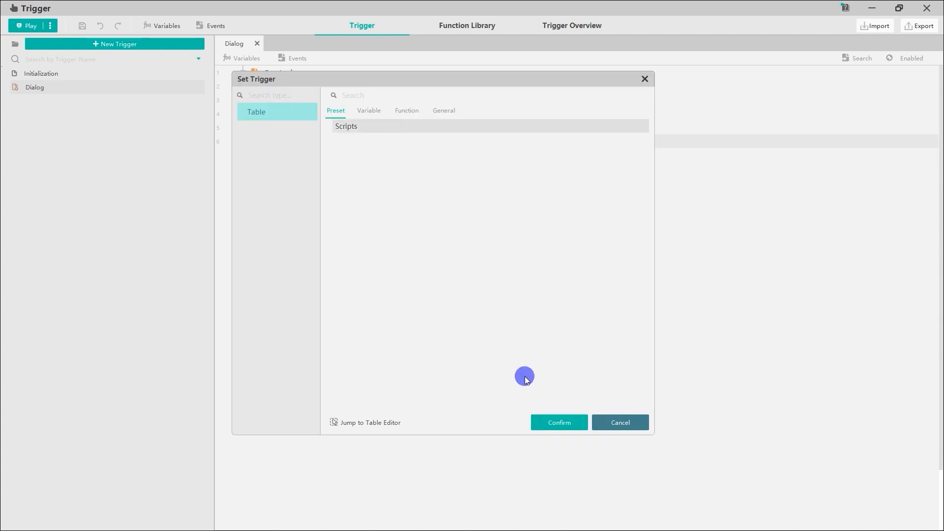
pyautogui.click(557, 422)
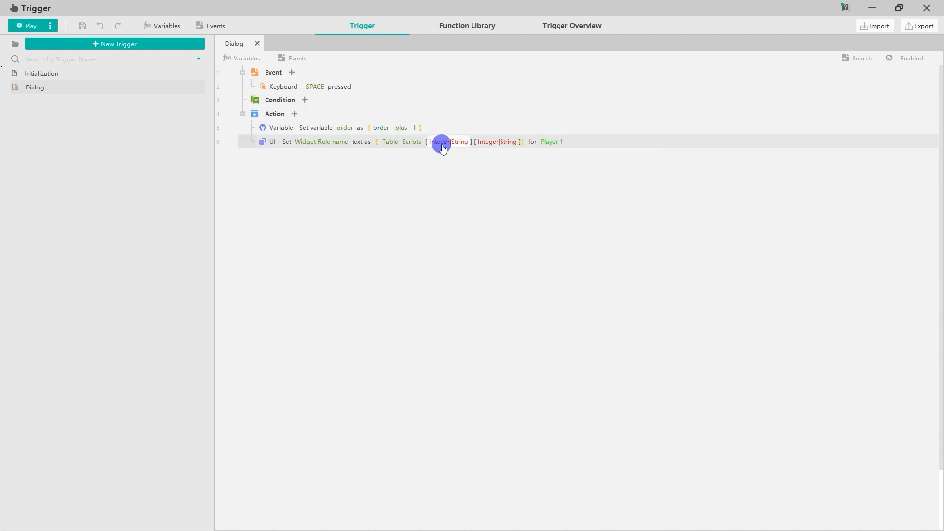
# Step: Set the Role name lookup's first key to the order variable and its second key to the string RoleName
pyautogui.click(441, 143)
pyautogui.click(345, 105)
pyautogui.click(350, 140)
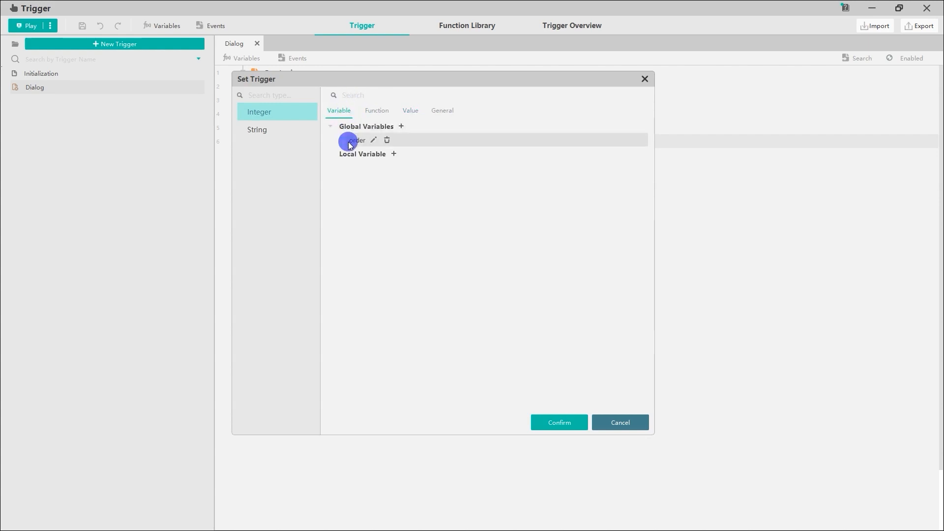
pyautogui.click(556, 424)
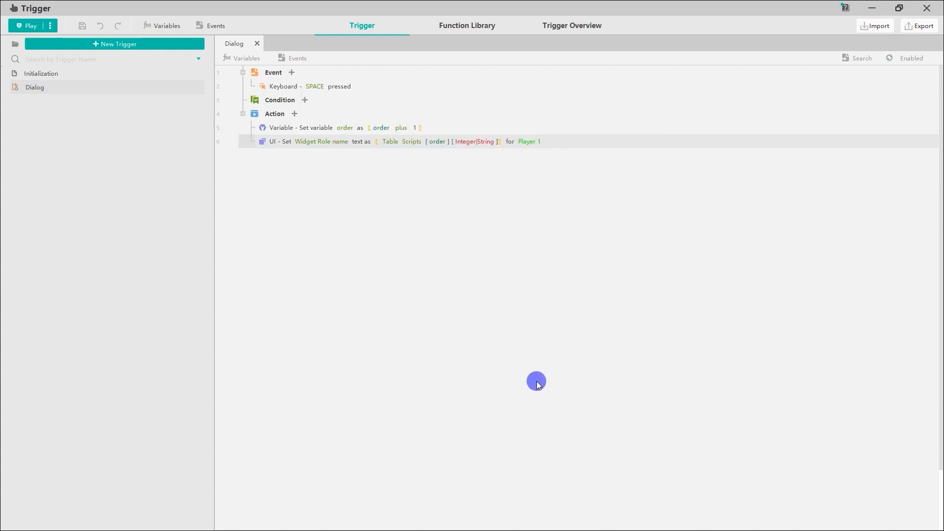
pyautogui.click(482, 145)
pyautogui.click(300, 134)
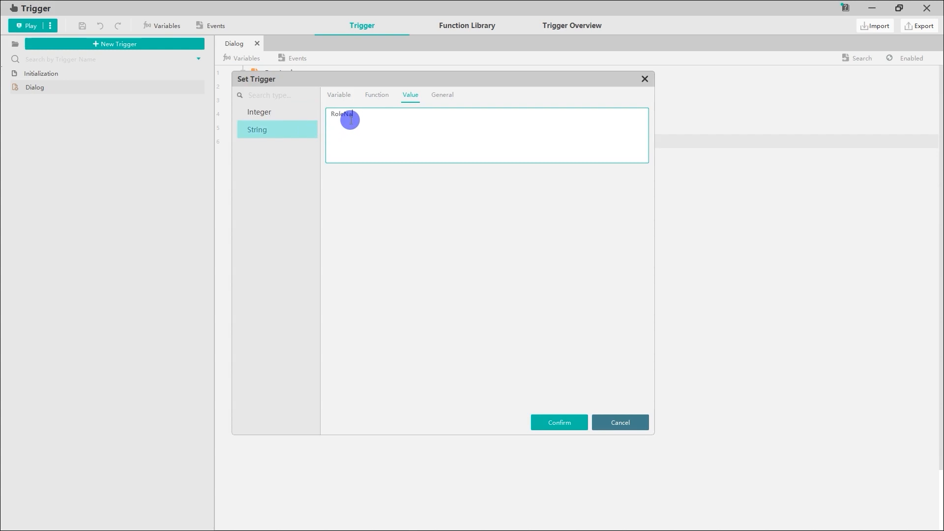
pyautogui.click(546, 421)
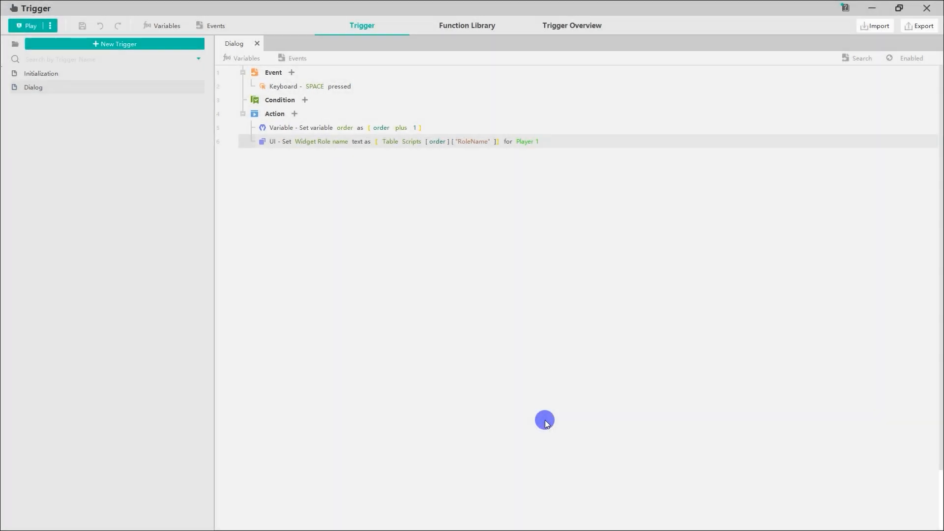
# Step: Add a second UI - Set Text action to the Dialog trigger
pyautogui.click(295, 114)
pyautogui.click(274, 146)
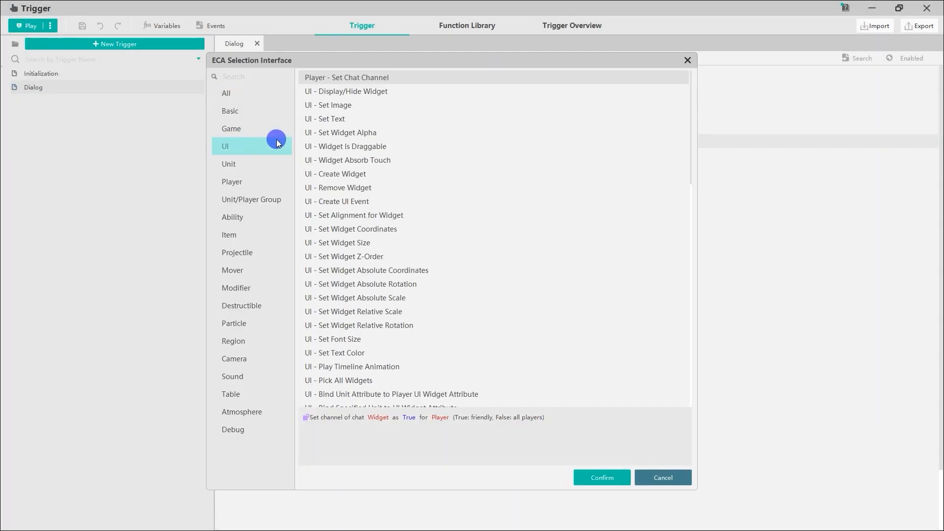
pyautogui.click(332, 120)
pyautogui.click(593, 476)
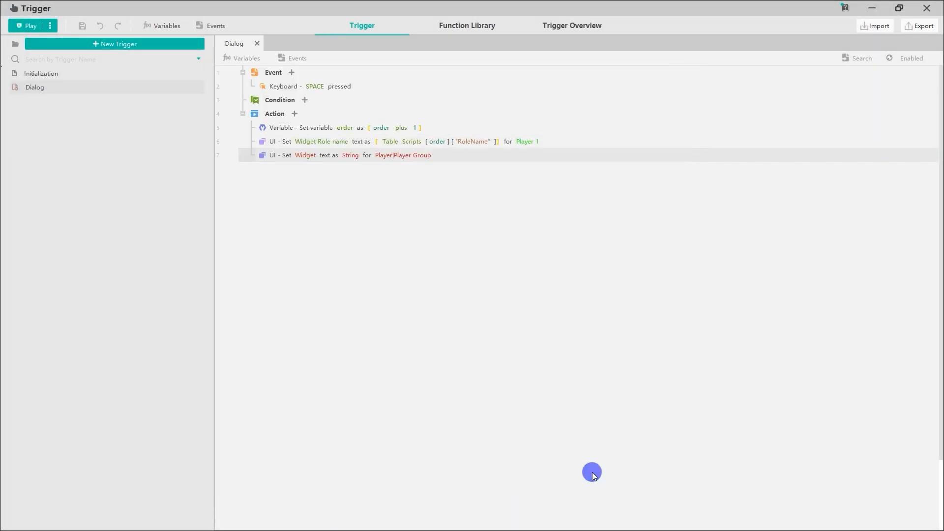
# Step: Set the second Set Text action's widget to the Content label
pyautogui.click(305, 154)
pyautogui.click(329, 141)
pyautogui.click(329, 167)
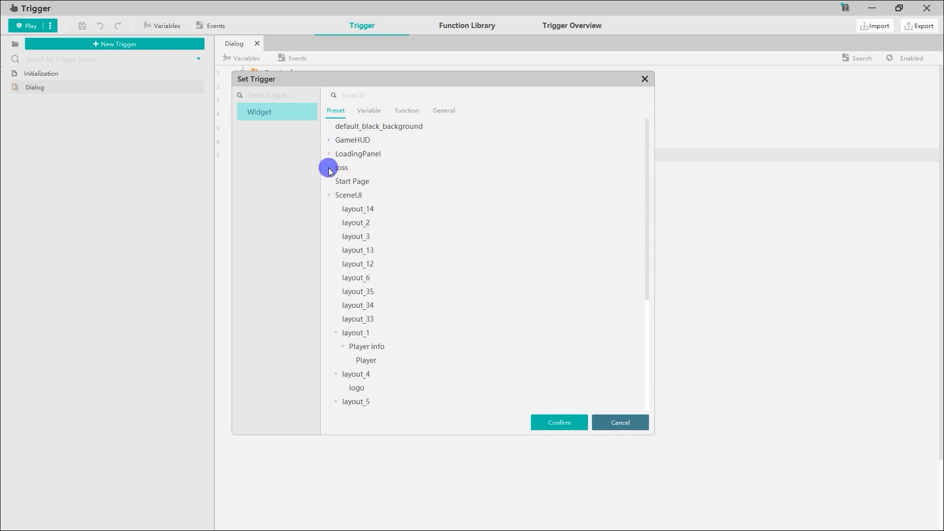
pyautogui.click(329, 195)
pyautogui.click(369, 292)
pyautogui.click(541, 420)
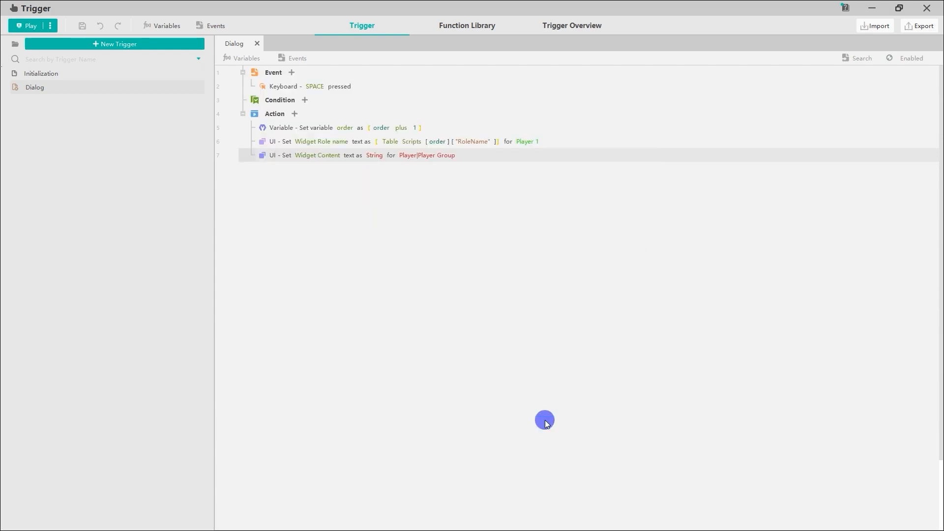
# Step: Set the target player of the Content text action to Player 1
pyautogui.click(416, 154)
pyautogui.click(409, 130)
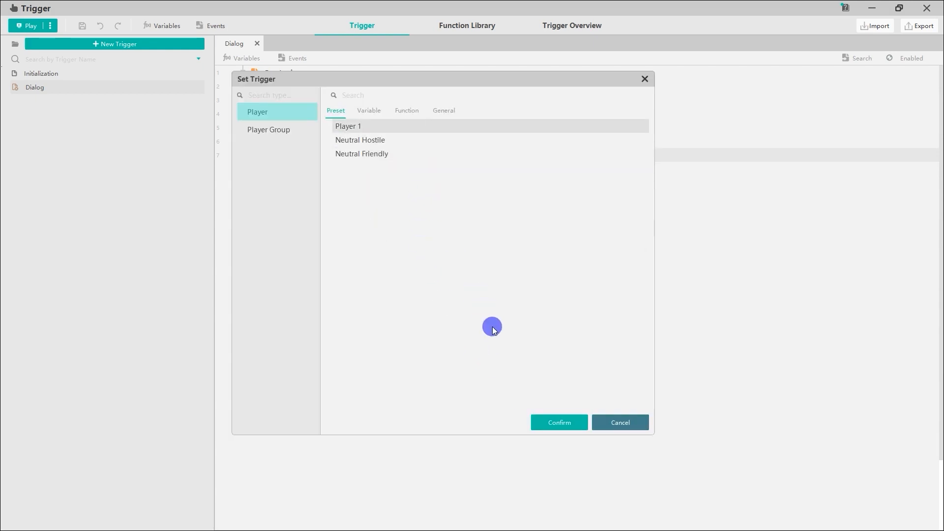
pyautogui.click(578, 422)
# Step: Set the Content text to a two-key string value from the Scripts table
pyautogui.click(377, 155)
pyautogui.click(435, 98)
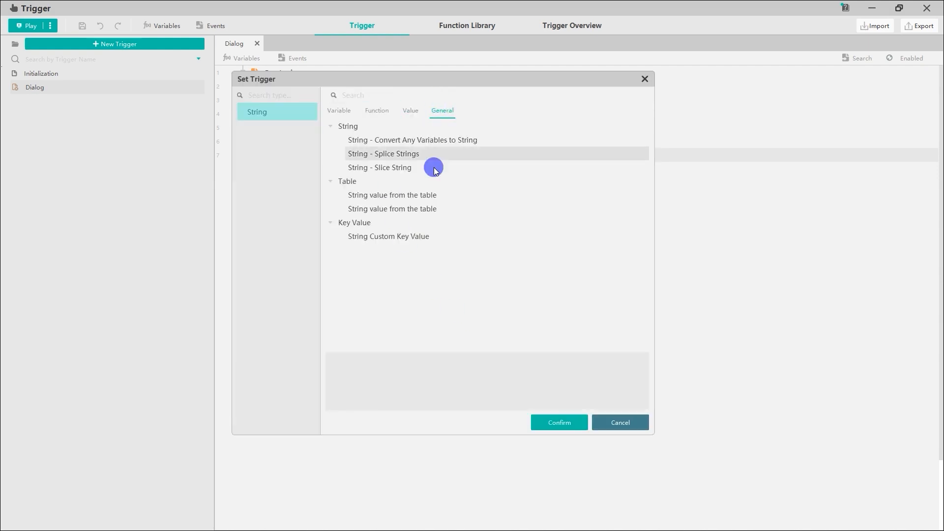
pyautogui.click(442, 210)
pyautogui.click(540, 421)
pyautogui.click(382, 156)
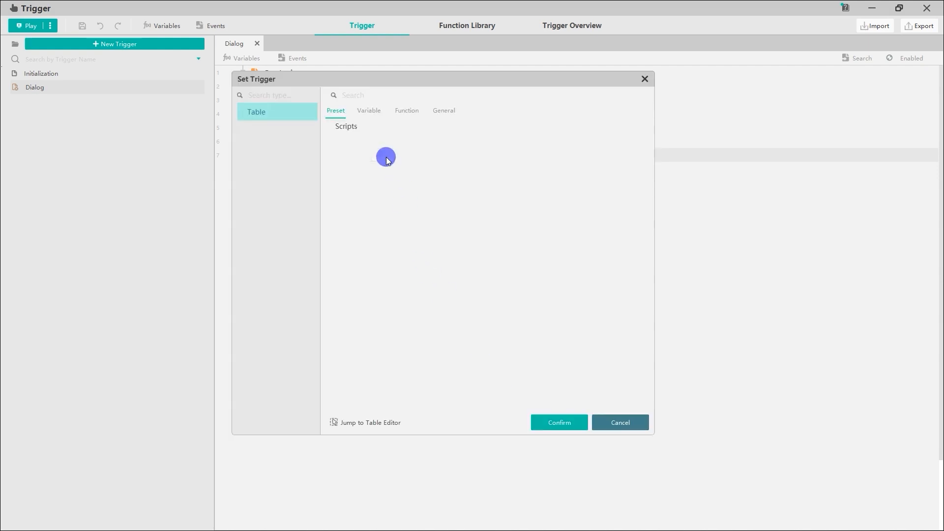
pyautogui.click(386, 123)
pyautogui.click(541, 422)
# Step: Set the Content lookup's first key to the order variable and its second key to the string Content
pyautogui.click(438, 155)
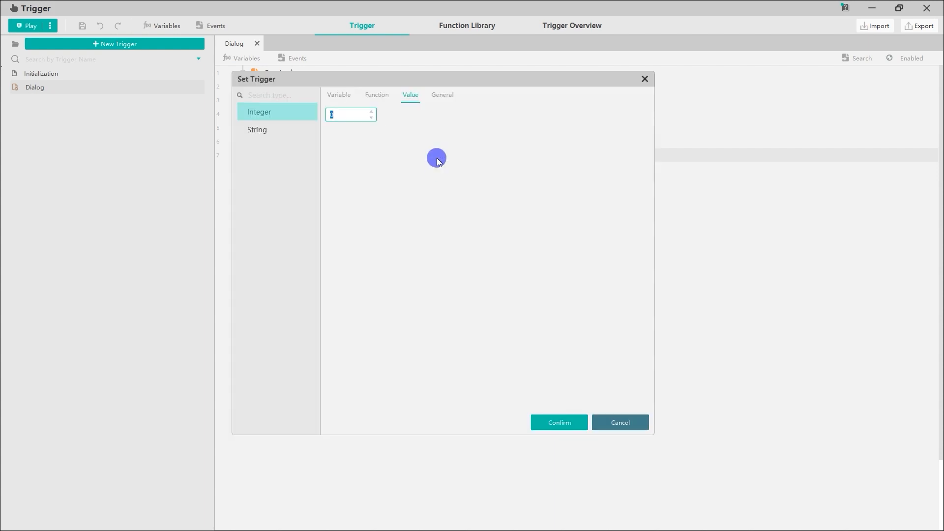
pyautogui.click(339, 111)
pyautogui.click(355, 141)
pyautogui.click(566, 424)
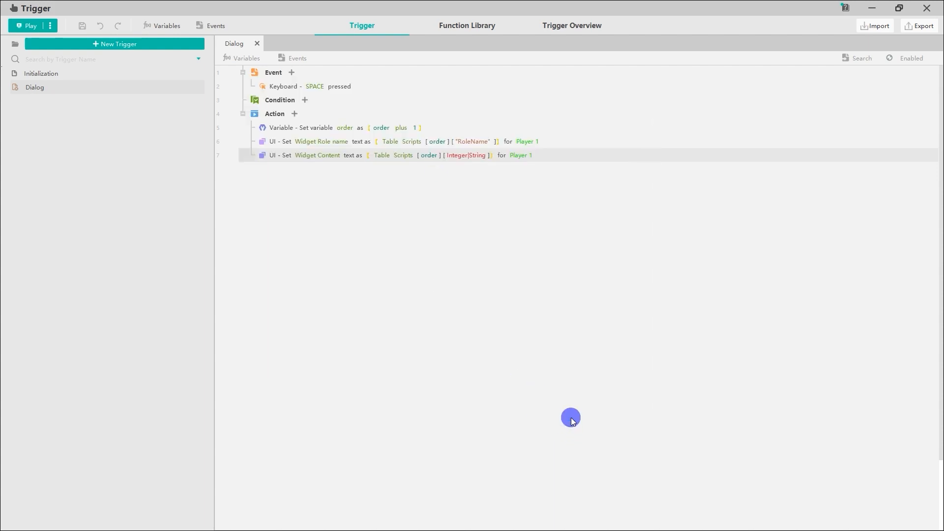
pyautogui.click(470, 158)
pyautogui.click(284, 132)
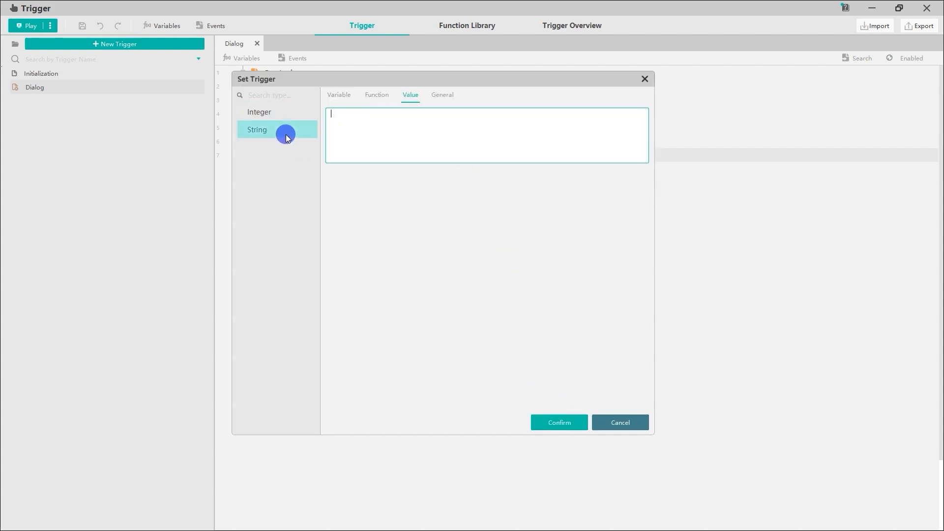
pyautogui.click(353, 117)
pyautogui.write('Content')
pyautogui.click(555, 419)
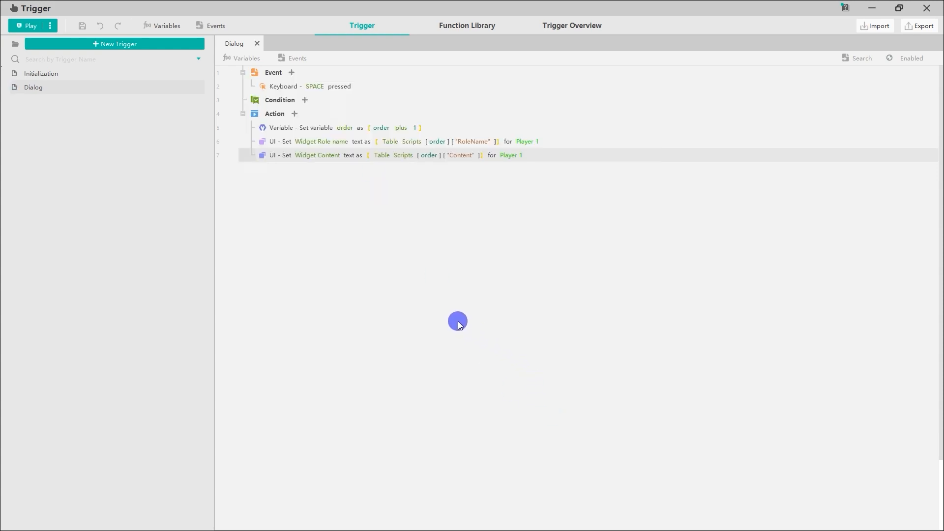
# Step: Add a UI - Display/Hide Widget action to the Dialog trigger
pyautogui.click(294, 114)
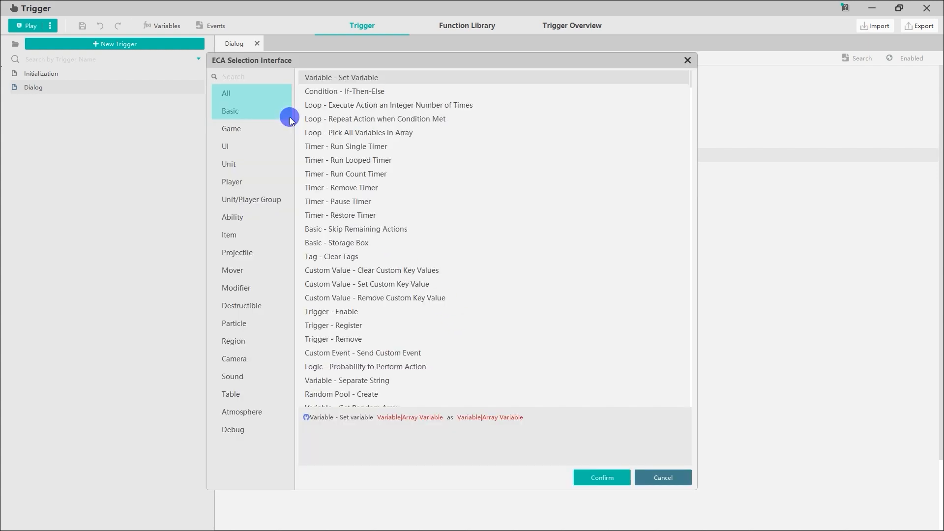
pyautogui.click(279, 143)
pyautogui.click(420, 91)
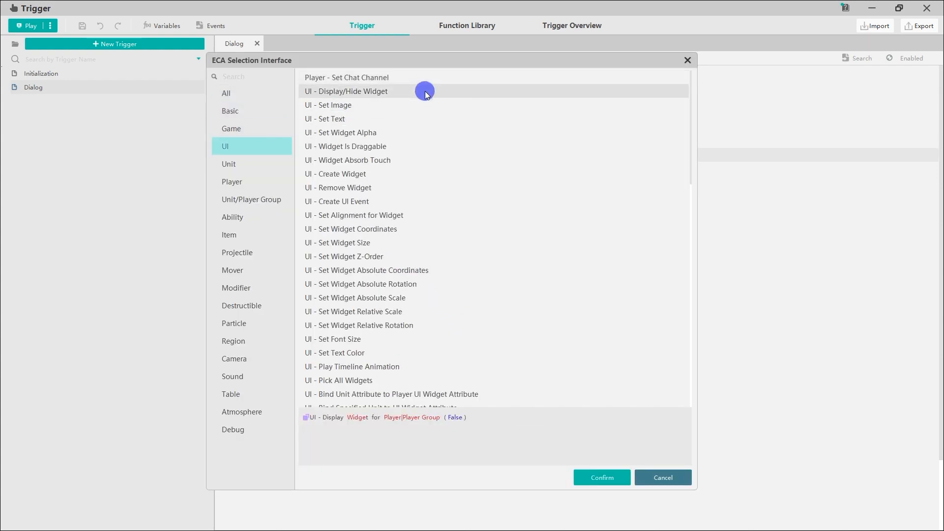
pyautogui.click(601, 476)
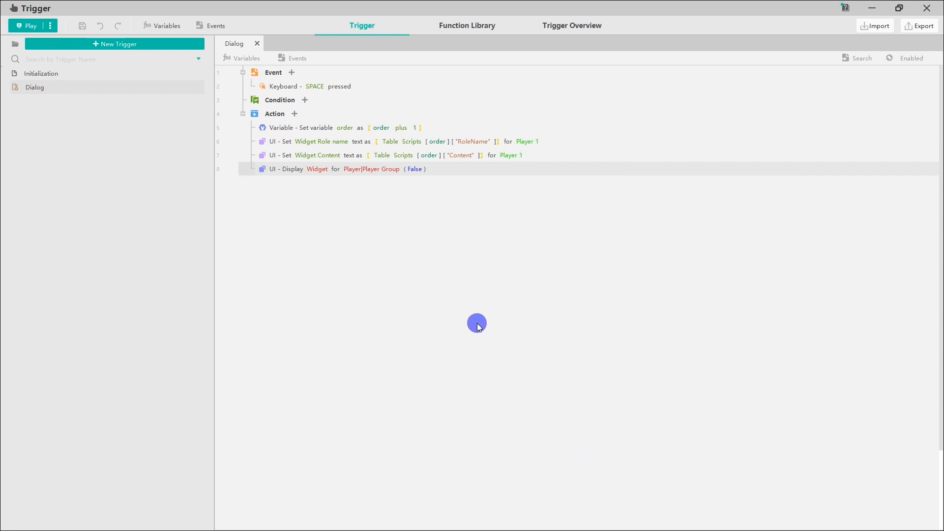
# Step: Set the display action's widget to Dialog and its player to Player 1
pyautogui.click(322, 170)
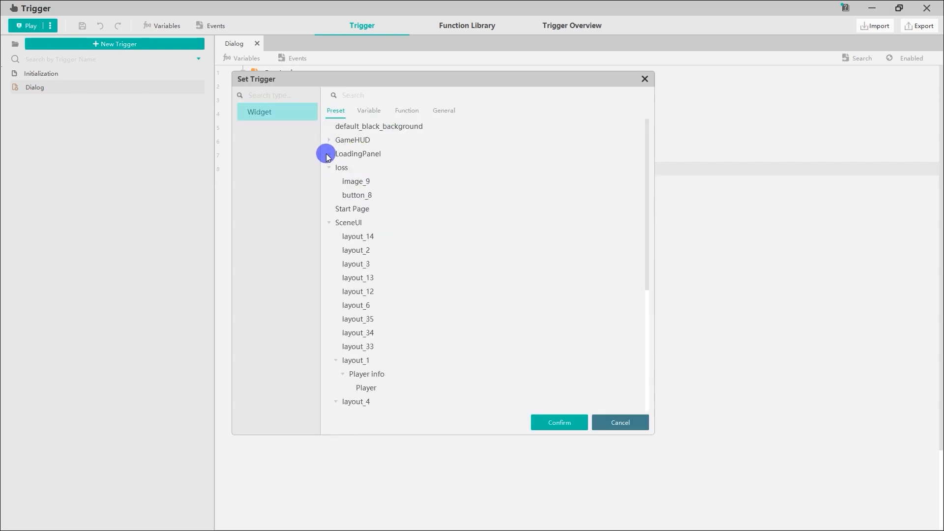
pyautogui.click(329, 223)
pyautogui.click(386, 277)
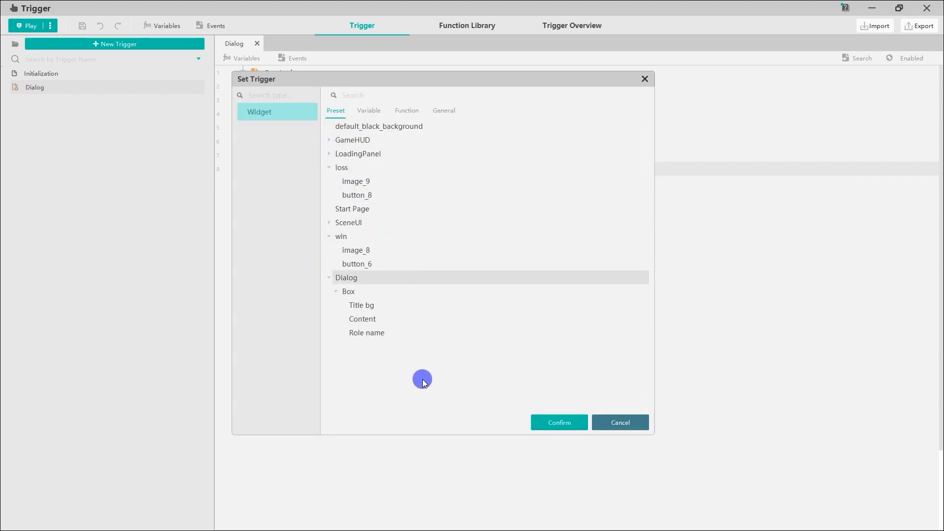
pyautogui.click(542, 420)
pyautogui.click(391, 175)
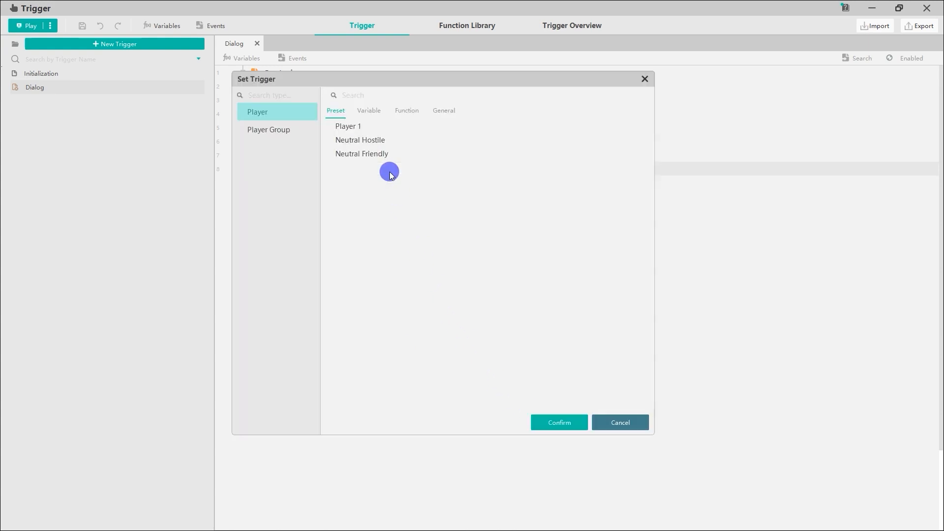
pyautogui.click(375, 126)
pyautogui.click(545, 422)
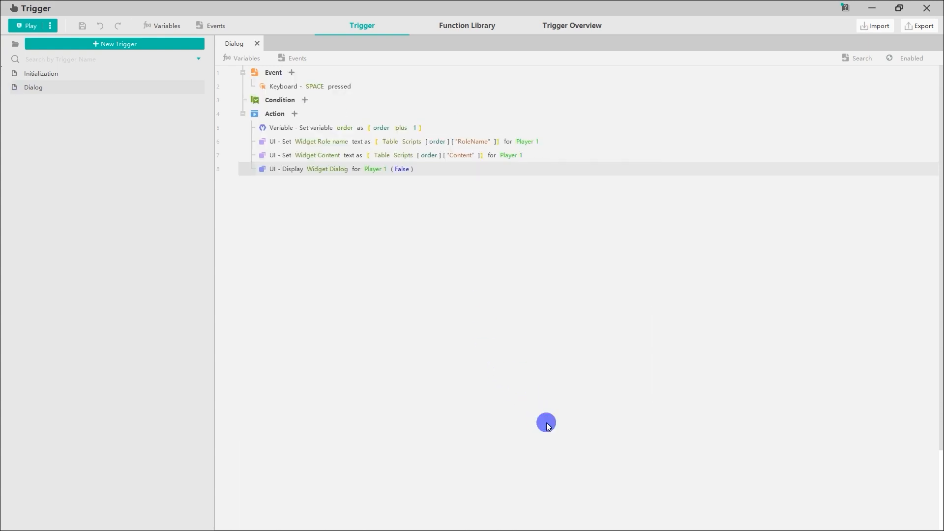
# Step: Set the Dialog widget's display value to True
pyautogui.click(402, 169)
pyautogui.click(329, 112)
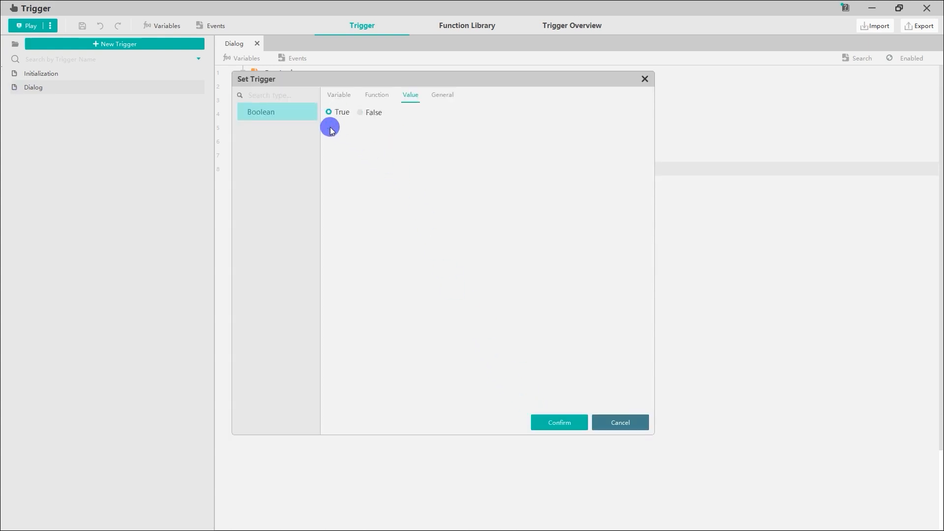
pyautogui.click(544, 421)
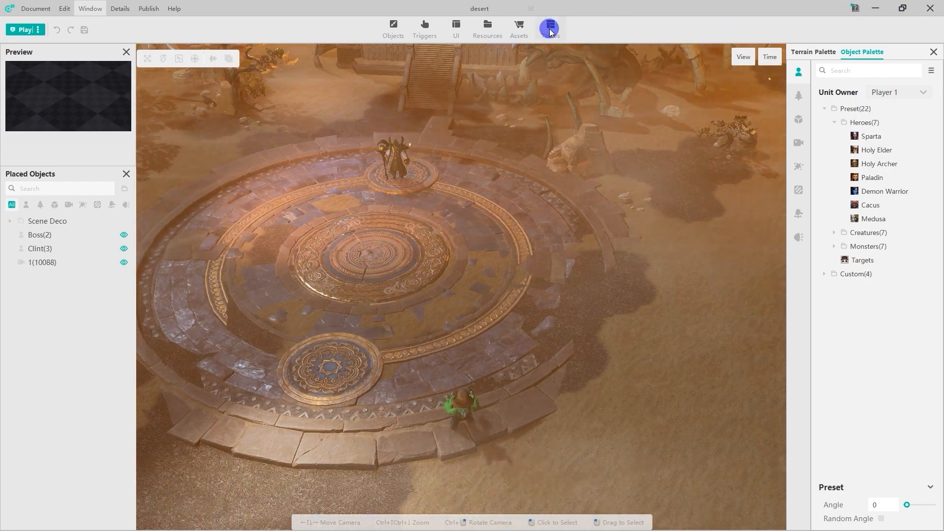
# Step: Run the game from the main editor to test the dialog trigger
pyautogui.click(21, 31)
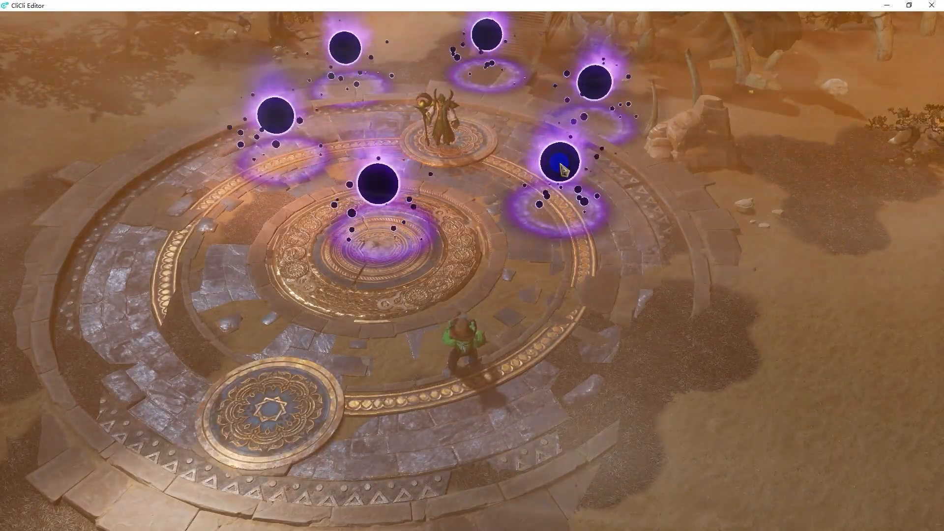